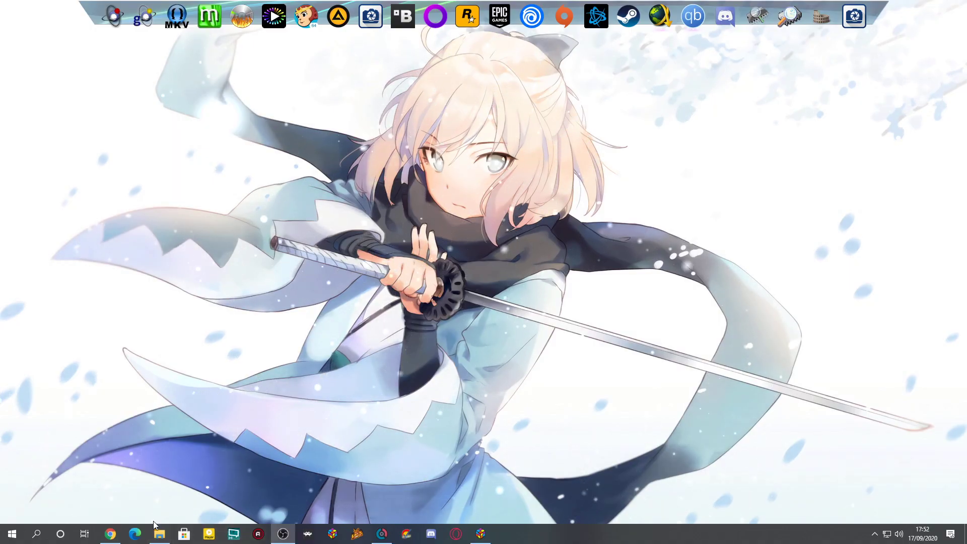
# Step: Open the RetroArch folder in File Explorer and launch the Stellar application from it
pyautogui.moveTo(159, 537)
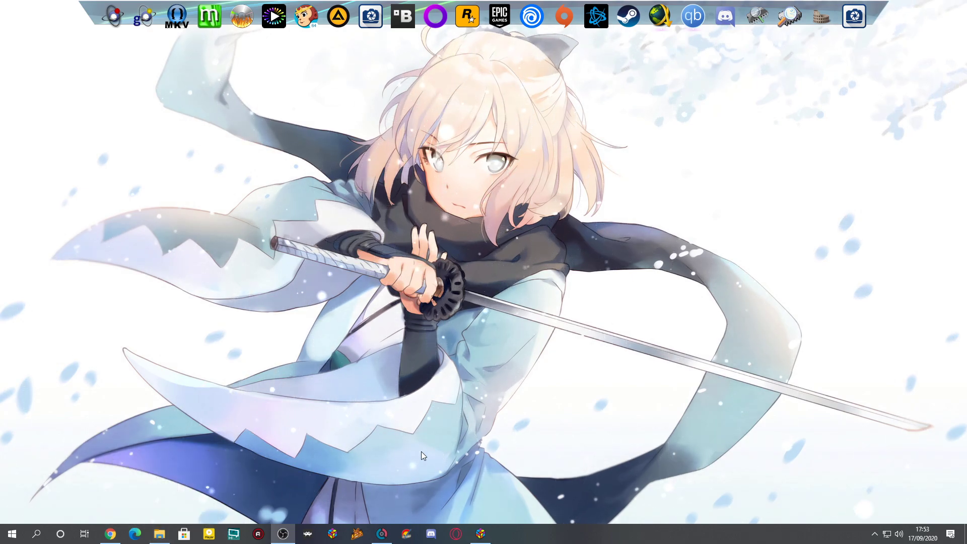
pyautogui.click(166, 535)
pyautogui.scroll(-20, 687, 349)
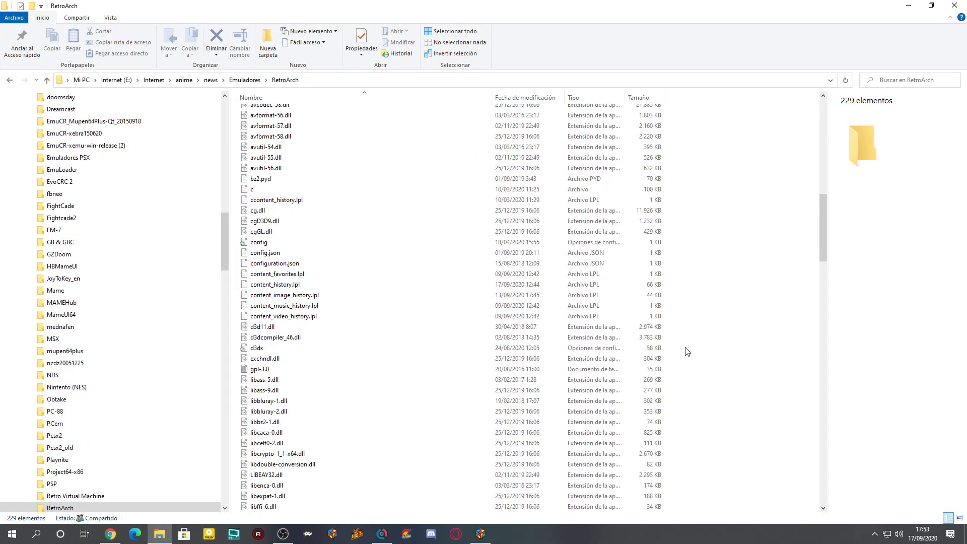
pyautogui.scroll(-20, 686, 351)
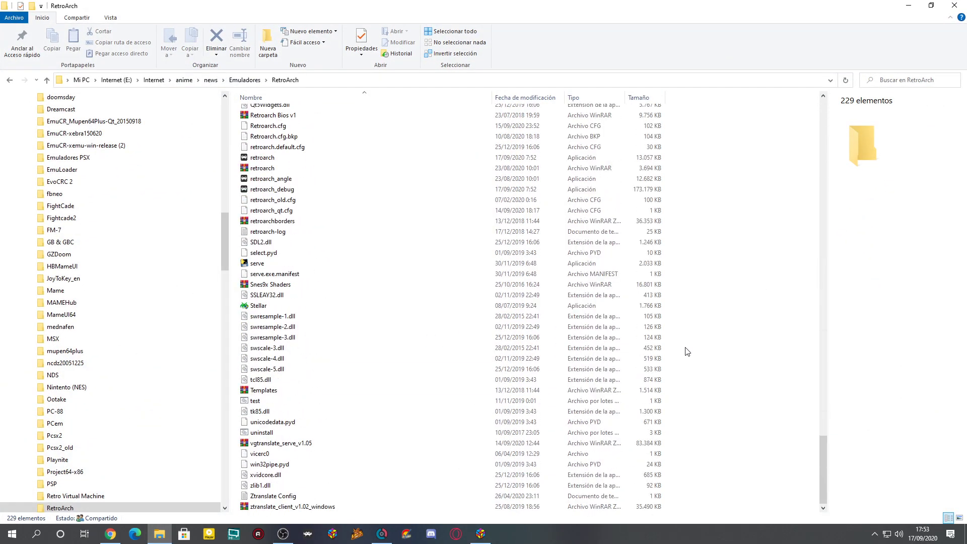
pyautogui.click(256, 307)
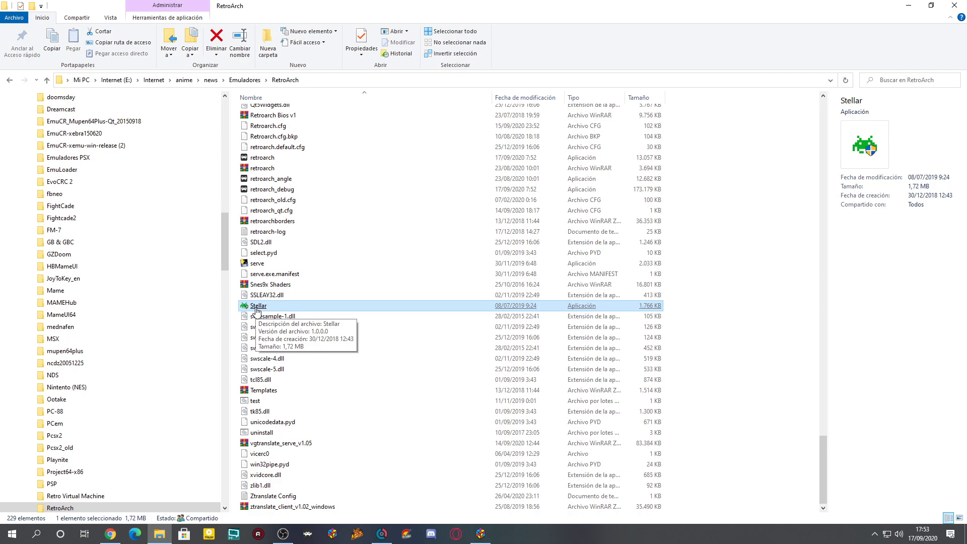
pyautogui.doubleClick(257, 307)
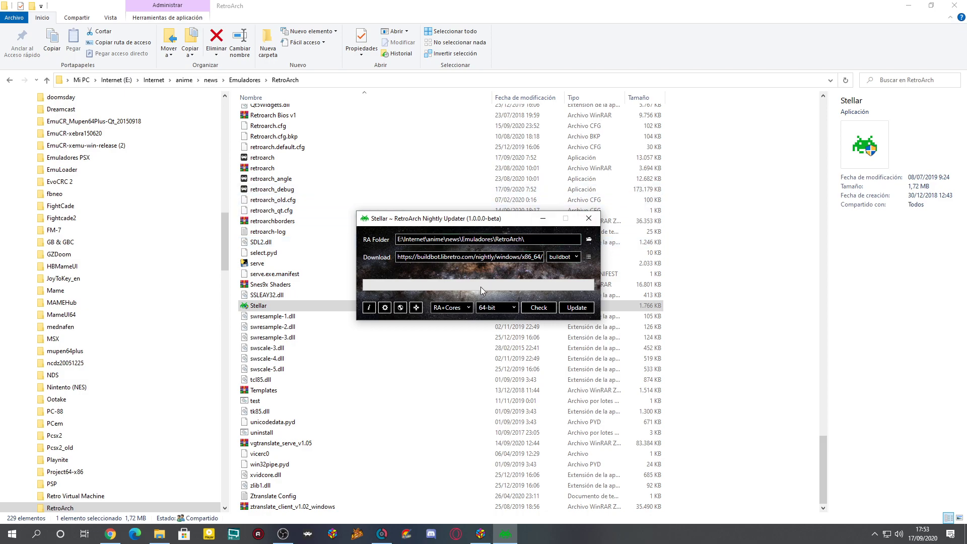
# Step: Check for available downloads with RA+Cores selected for 64-bit, and run the update of RetroArch and its cores
pyautogui.click(459, 308)
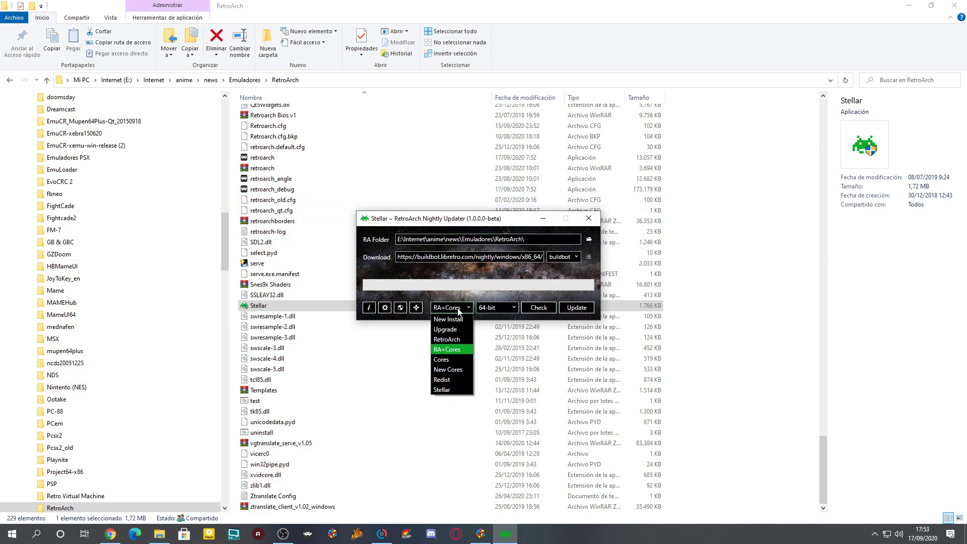
pyautogui.click(447, 352)
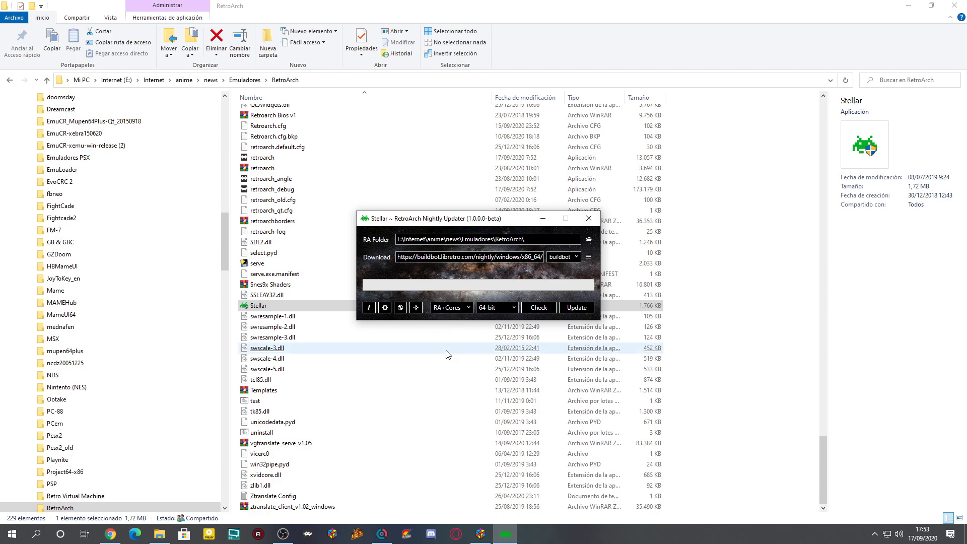
pyautogui.click(539, 309)
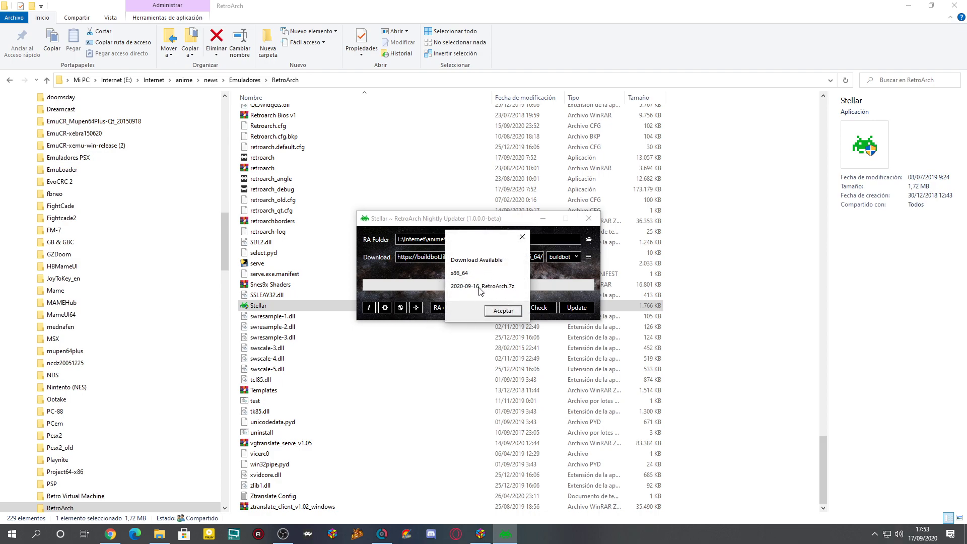
pyautogui.click(503, 310)
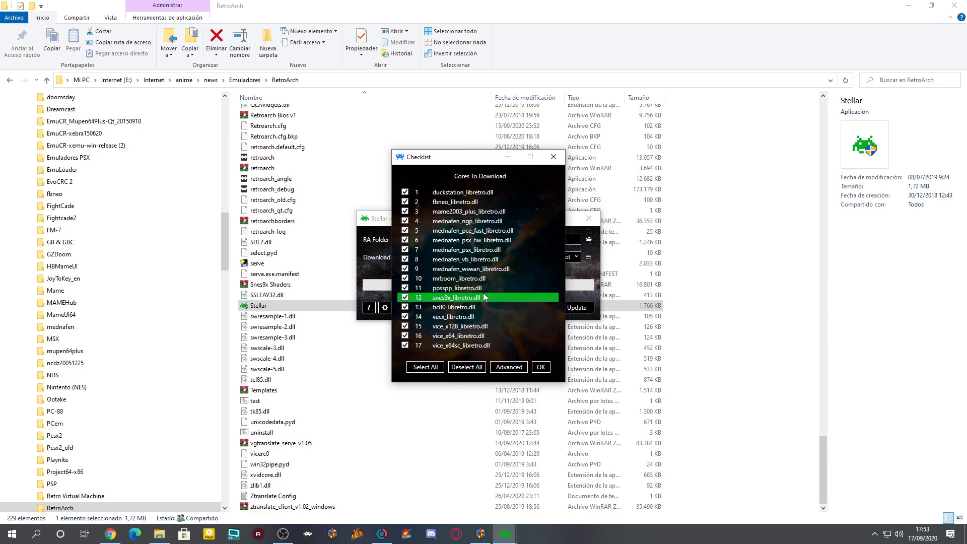
pyautogui.click(554, 157)
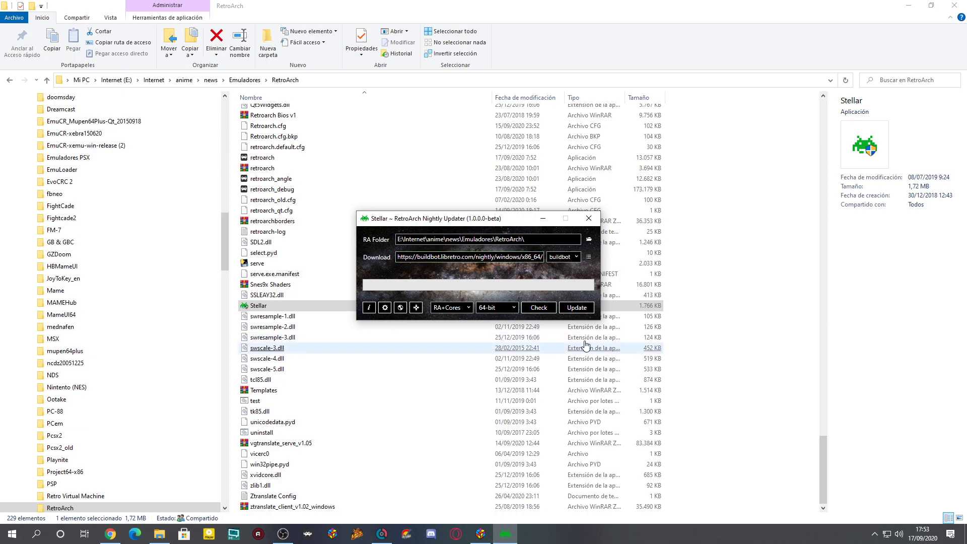
pyautogui.click(577, 308)
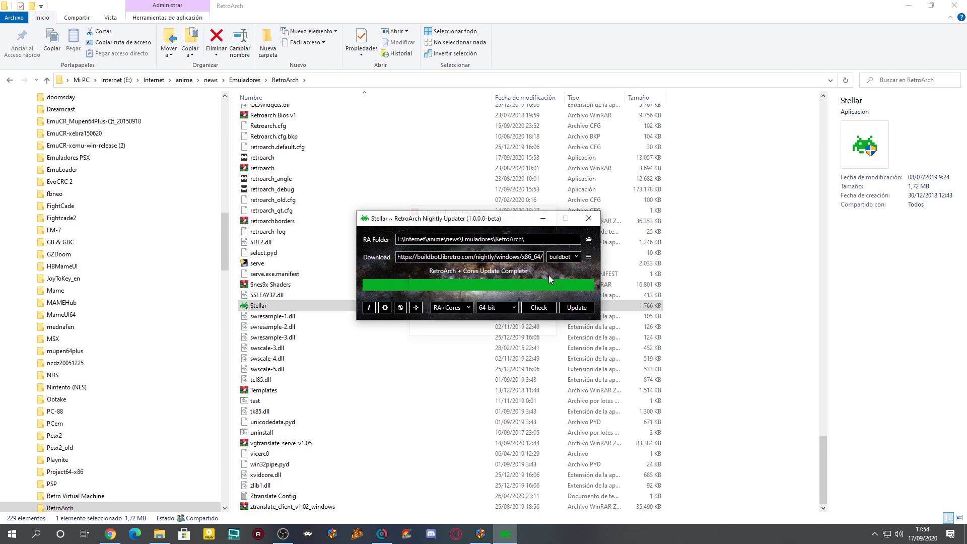
pyautogui.click(710, 243)
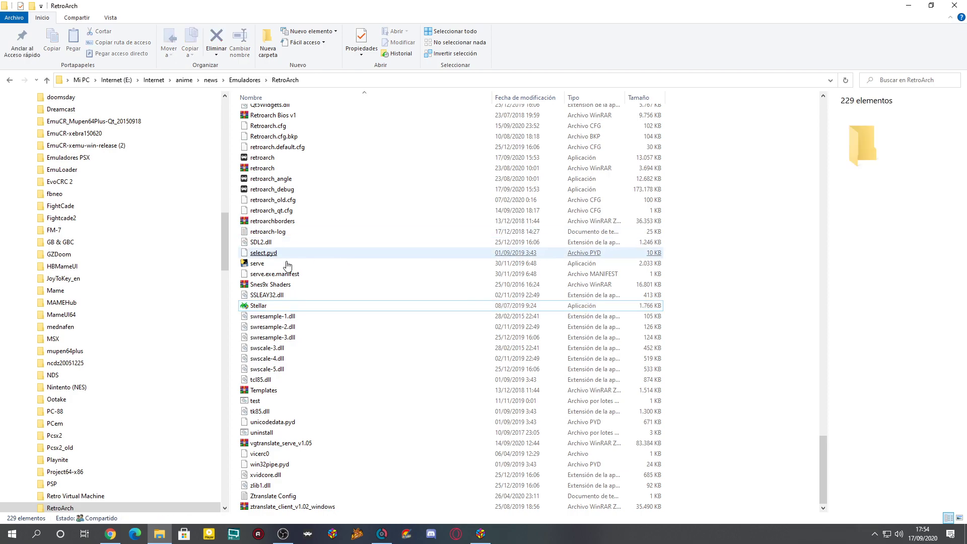
# Step: Relaunch Stellar to check again for RetroArch and core updates, close it and minimize the folder window
pyautogui.doubleClick(260, 306)
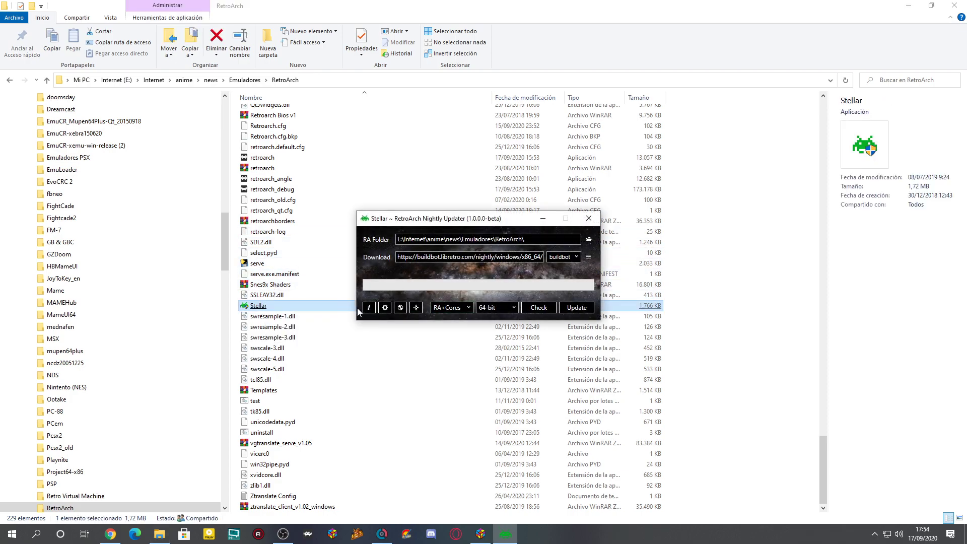
pyautogui.click(539, 309)
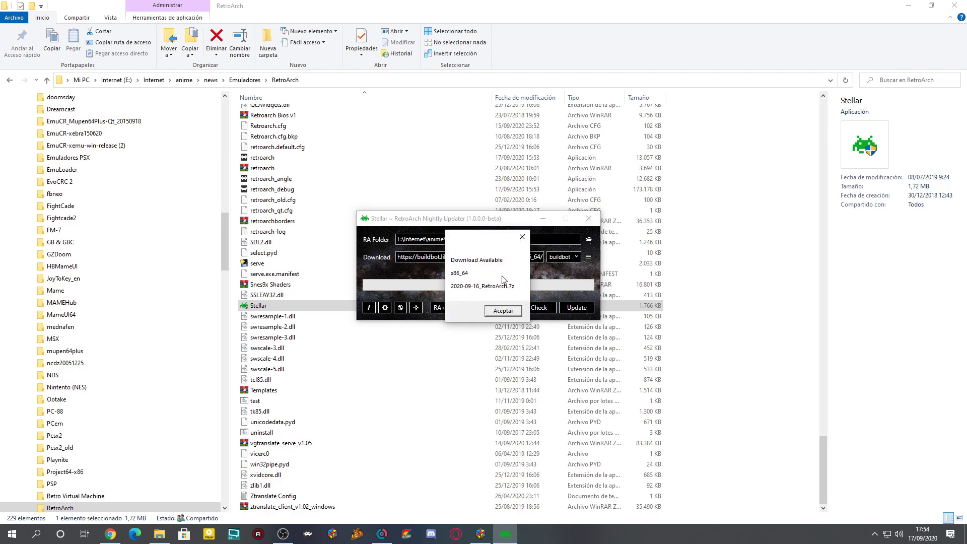
pyautogui.click(505, 311)
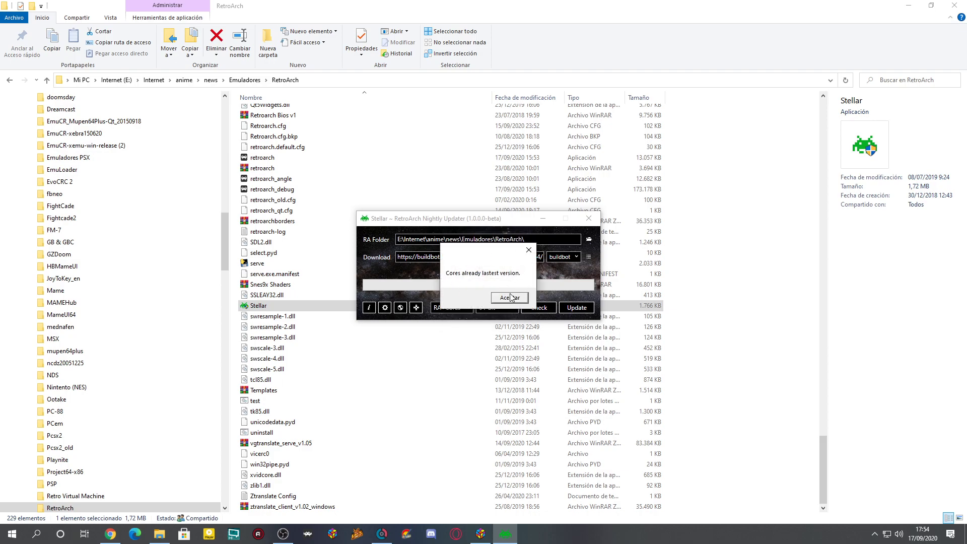
pyautogui.click(510, 299)
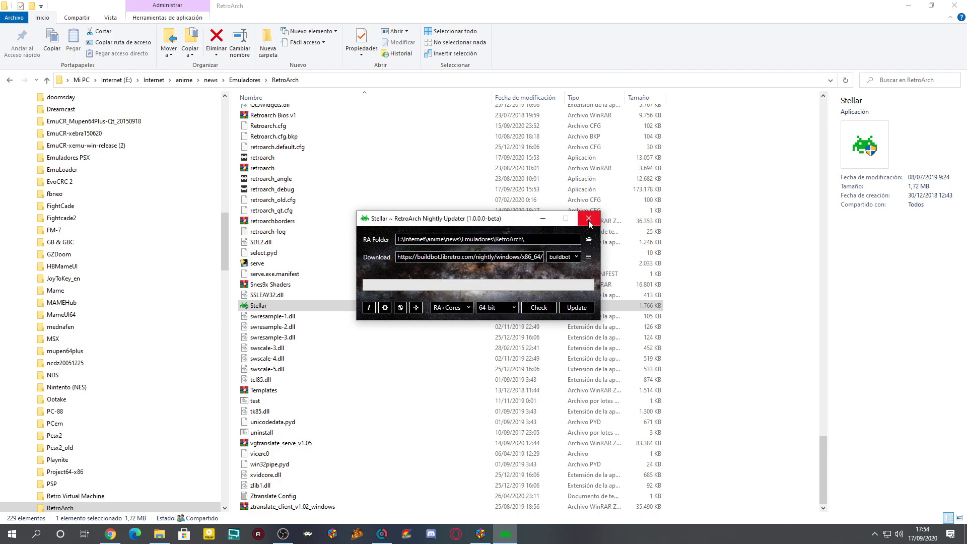
pyautogui.click(589, 219)
pyautogui.click(908, 7)
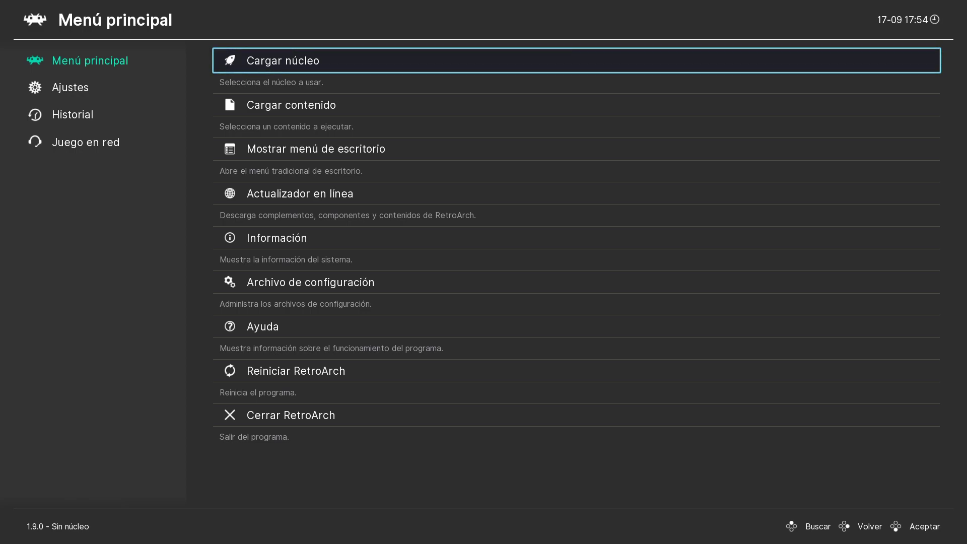
# Step: Switch to RetroArch and open its traditional desktop menu from the main menu
pyautogui.click(576, 105)
pyautogui.click(577, 149)
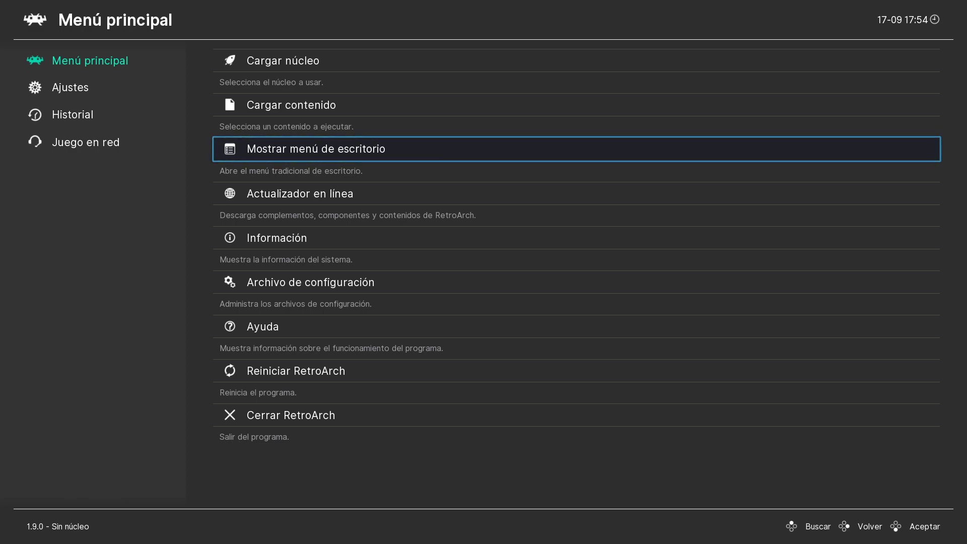
pyautogui.press('Return')
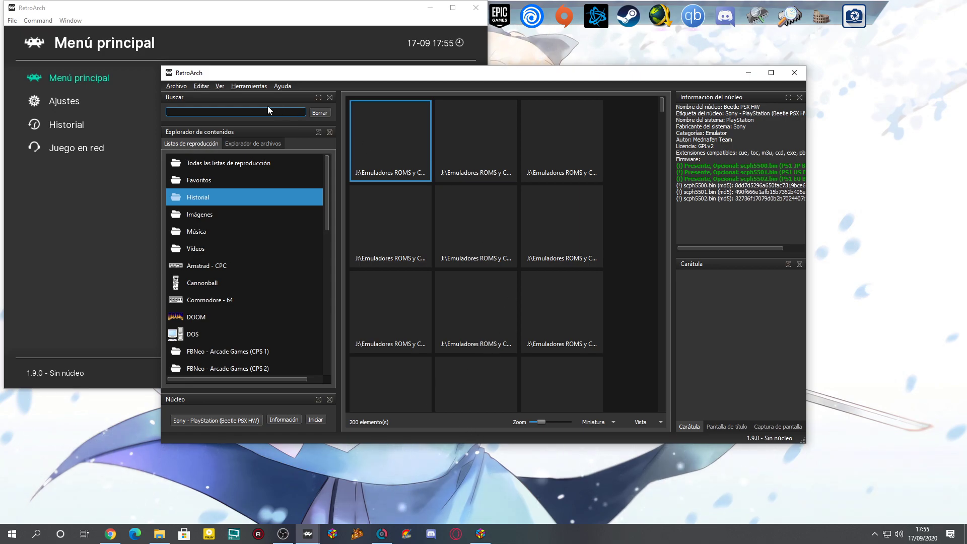
# Step: Update RetroArch to the nightly build with the desktop menu's online updater, and close the desktop menu window
pyautogui.click(246, 88)
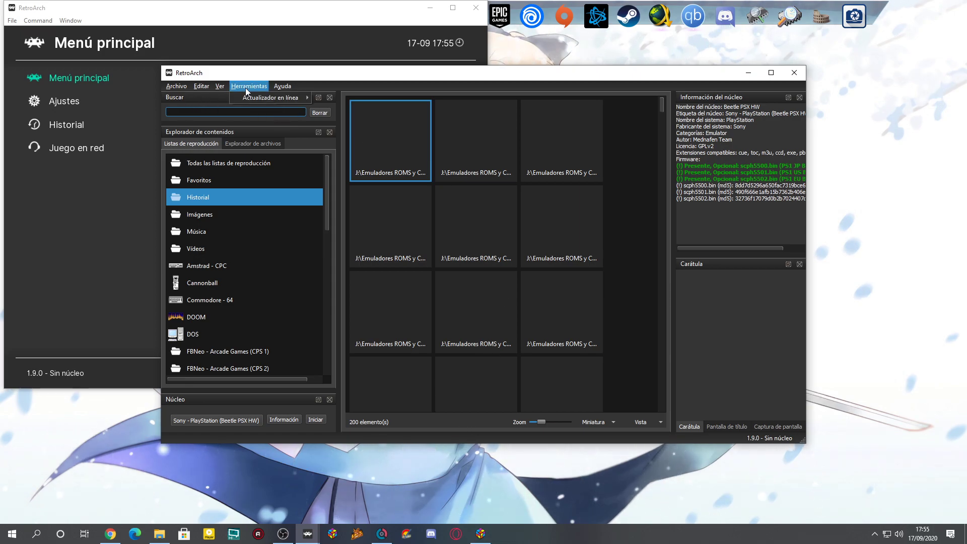
pyautogui.moveTo(272, 97)
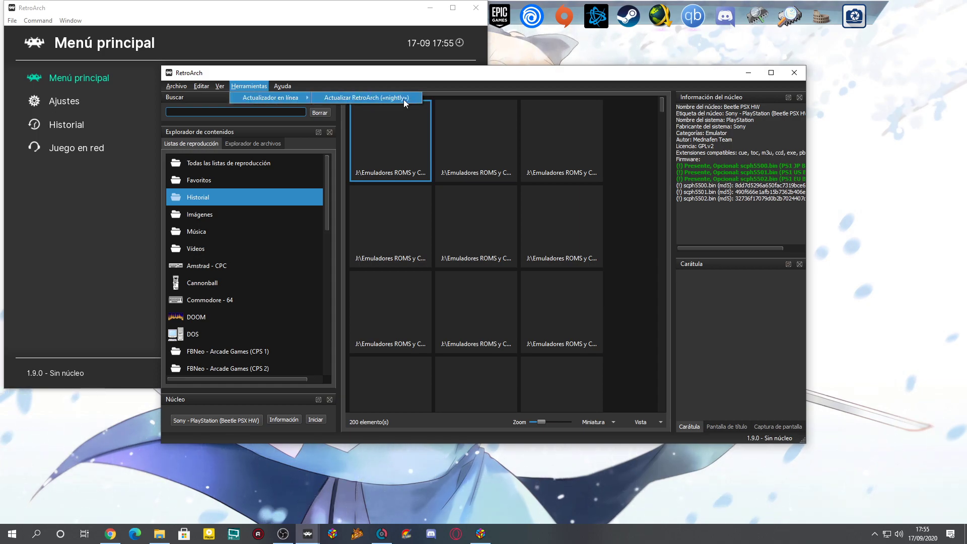
pyautogui.click(378, 97)
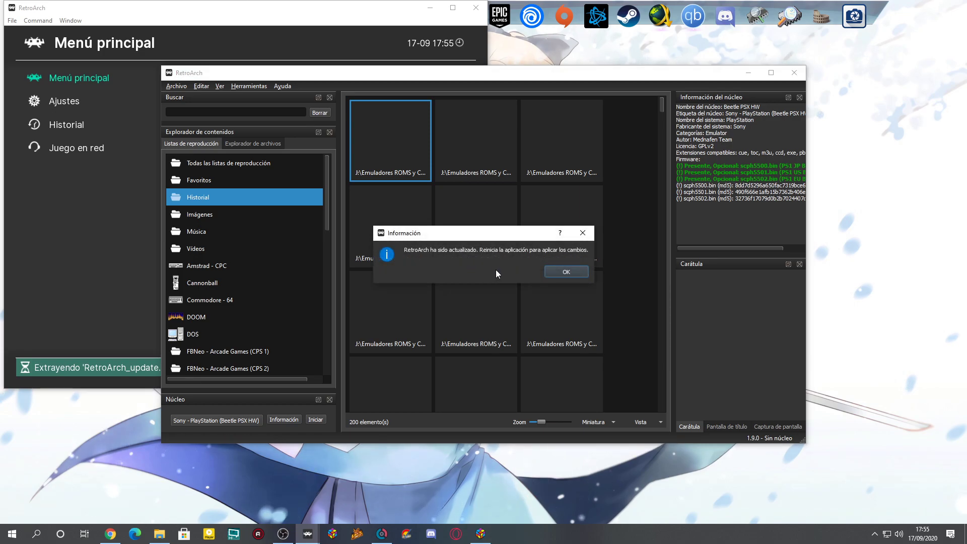
pyautogui.click(575, 273)
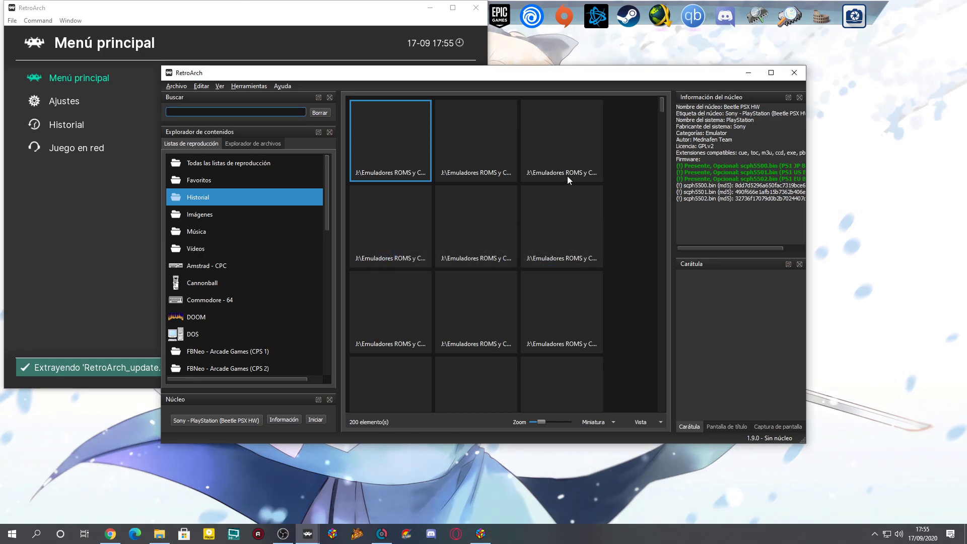
pyautogui.click(794, 73)
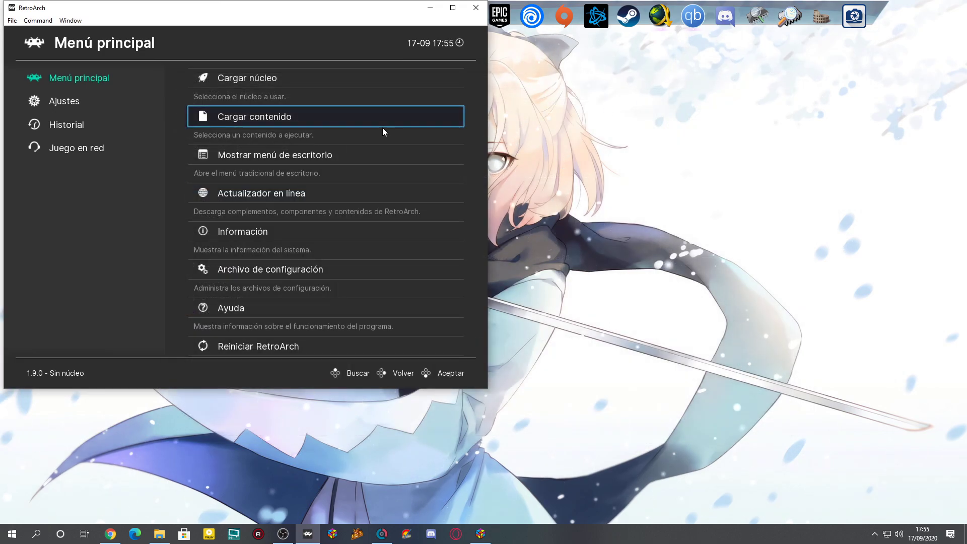
# Step: Open the online updater from RetroArch's main menu and update all installed cores to their latest versions
pyautogui.press('Escape')
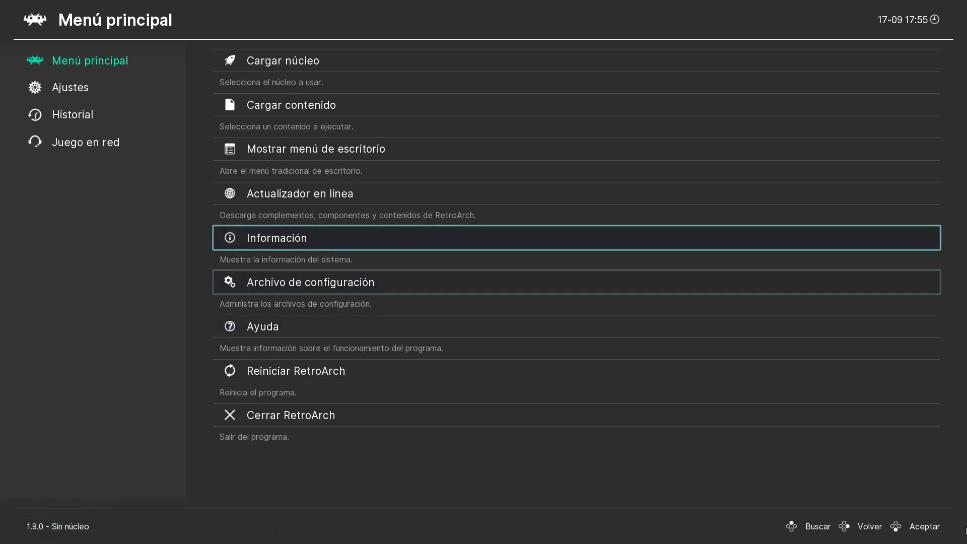
pyautogui.press('Up')
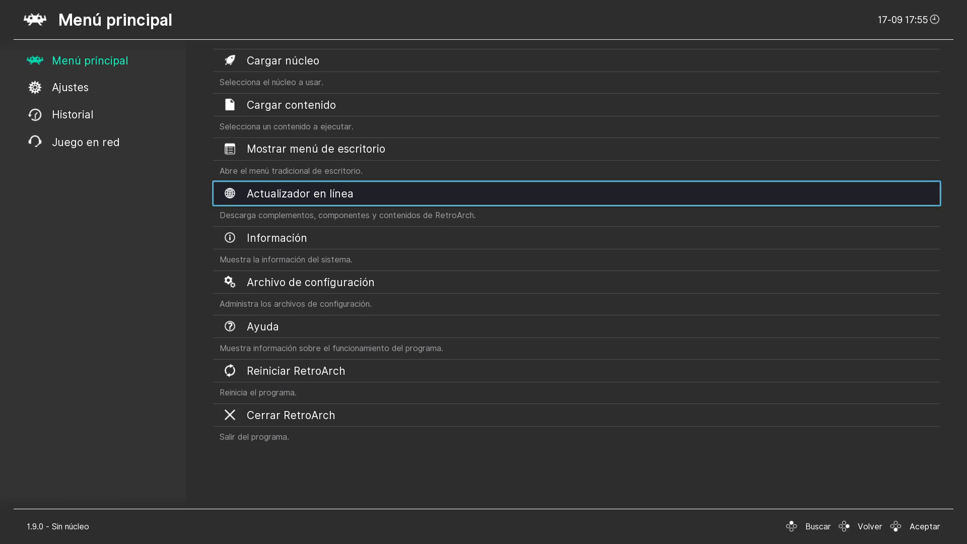
pyautogui.press('Return')
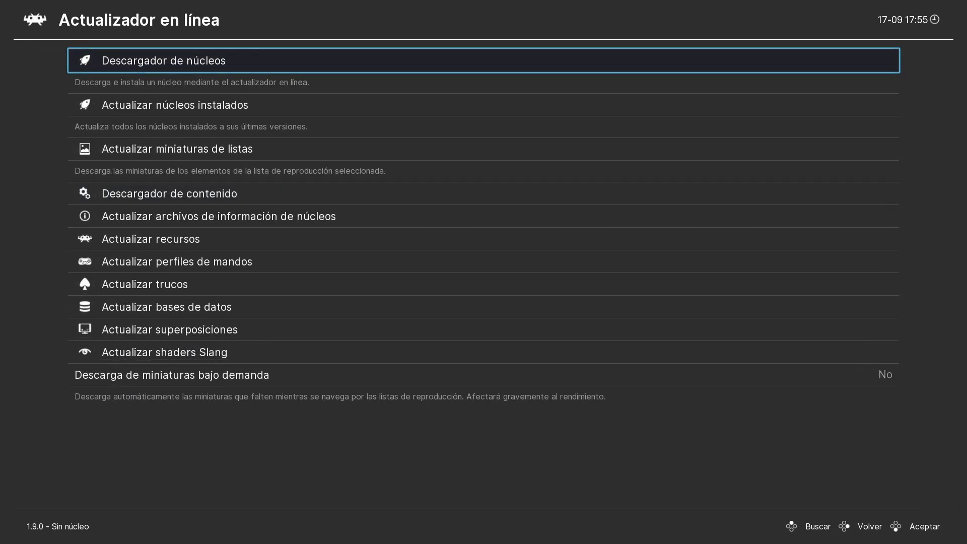
pyautogui.press('Down')
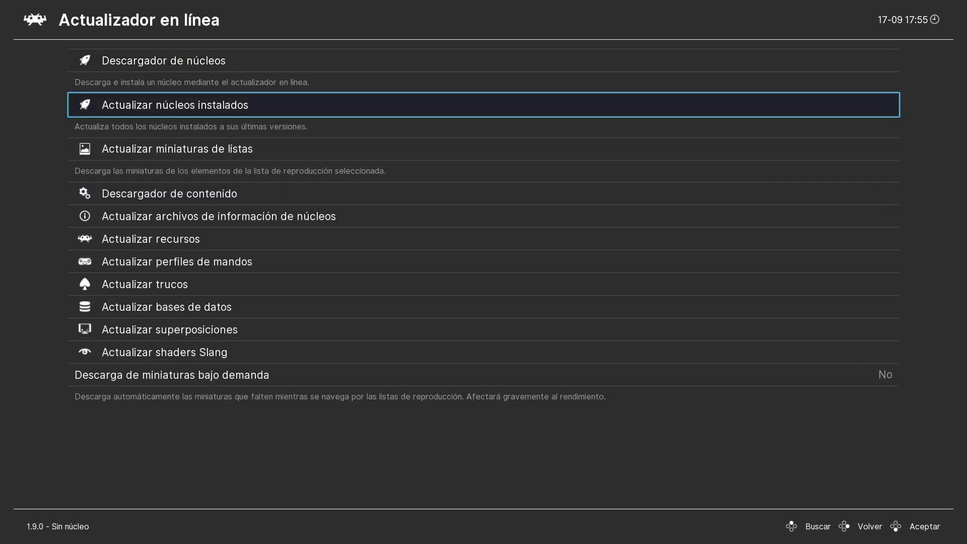
pyautogui.press('Return')
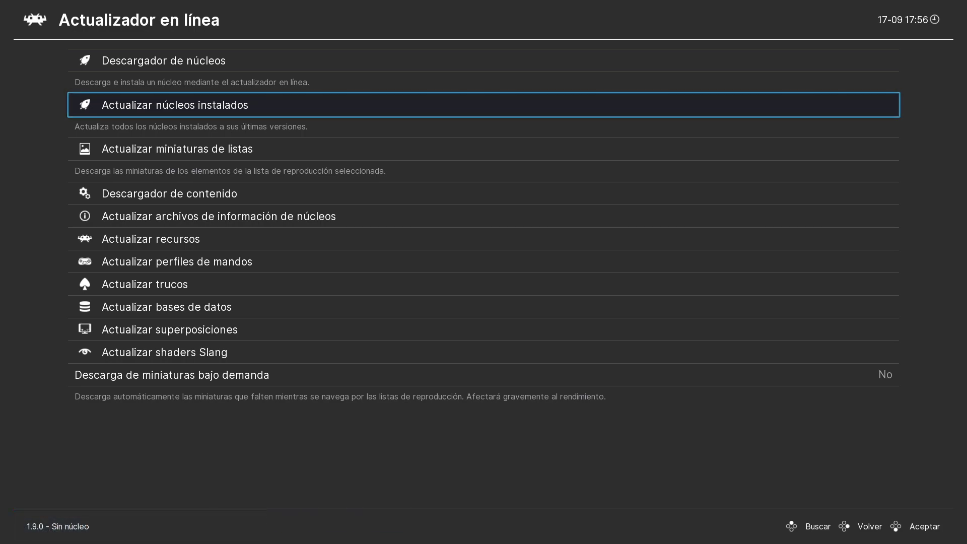
# Step: Update the core information files and the assets with the online updater
pyautogui.press('Down')
pyautogui.press('Down')
pyautogui.press('Down')
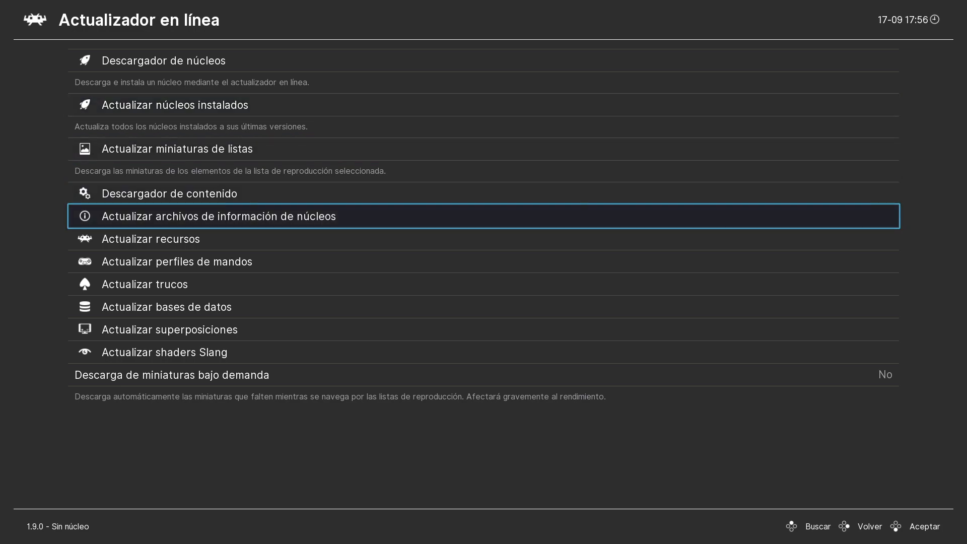
pyautogui.press('Return')
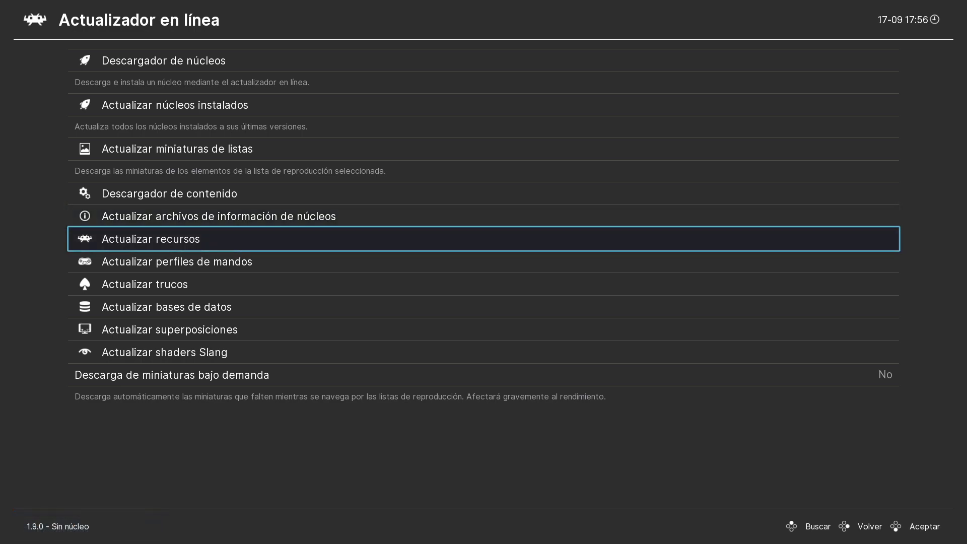
pyautogui.press('Return')
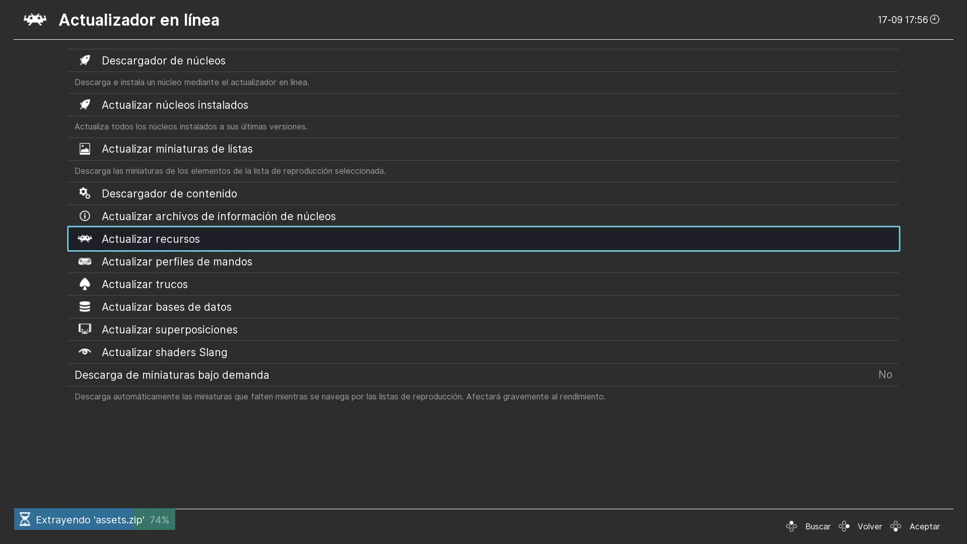
# Step: Review the remaining updater options, from controller profiles and cheats through databases and overlays to Slang shaders
pyautogui.press('Down')
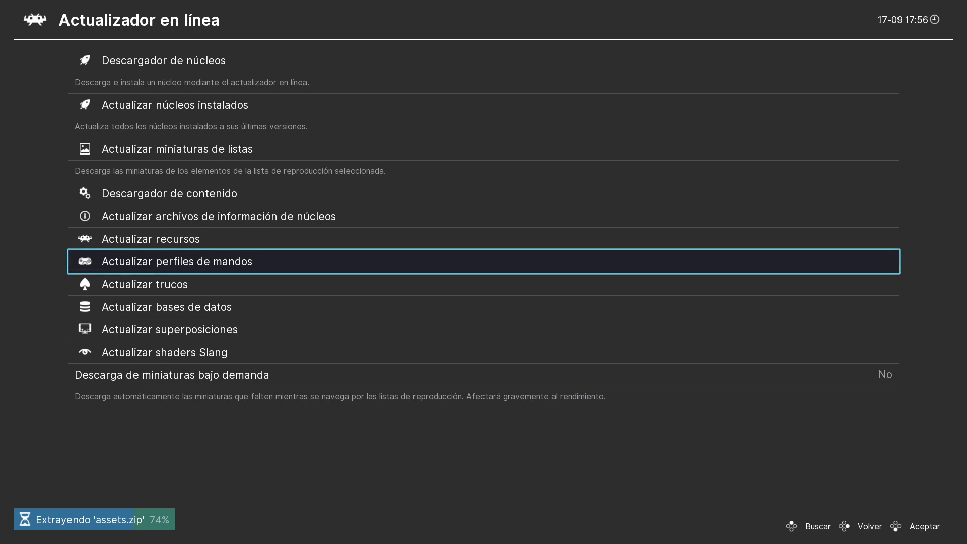
pyautogui.press('Down')
pyautogui.press('Down')
pyautogui.press('Up')
pyautogui.press('Down')
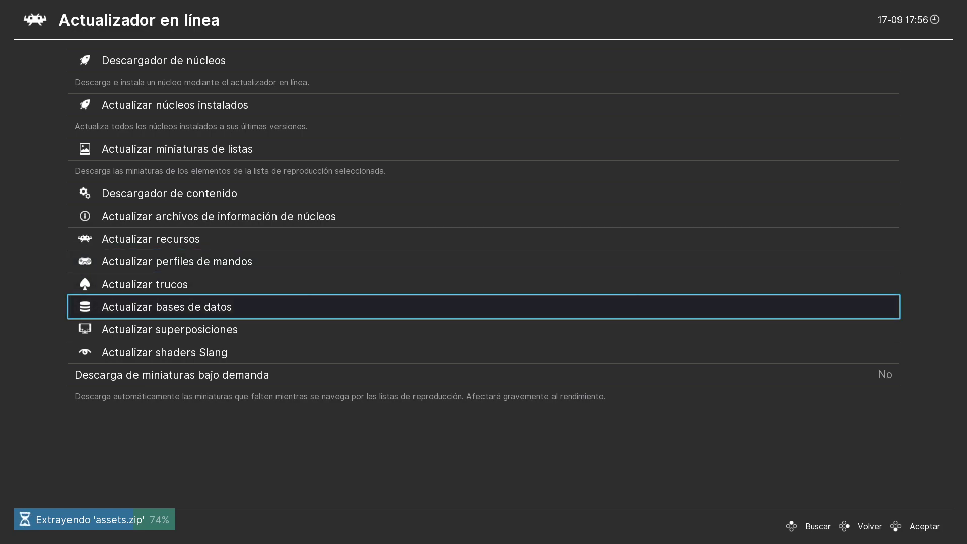
pyautogui.press('Up')
pyautogui.press('Down')
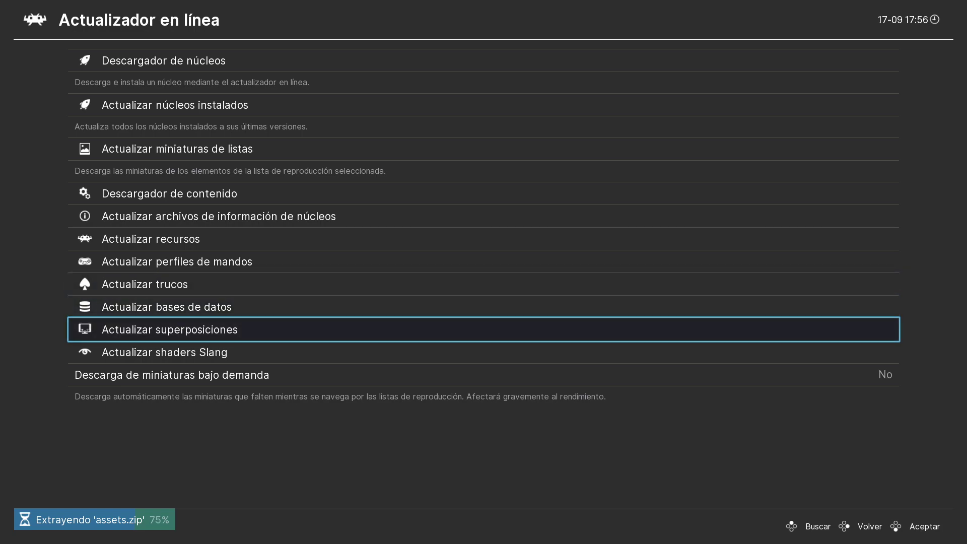
pyautogui.press('Down')
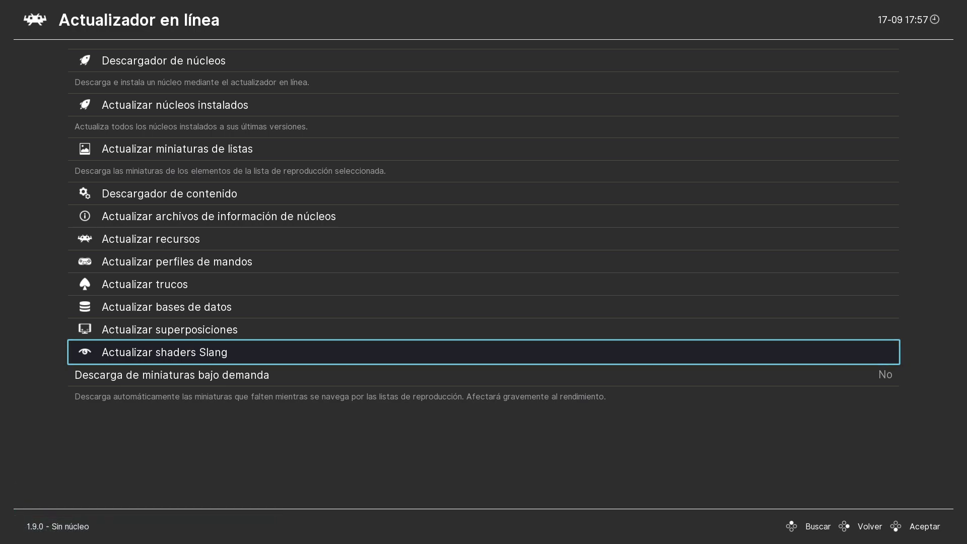
# Step: Update the controller profiles with the online updater
pyautogui.press('Up')
pyautogui.press('Up')
pyautogui.press('Up')
pyautogui.press('Up')
pyautogui.press('Return')
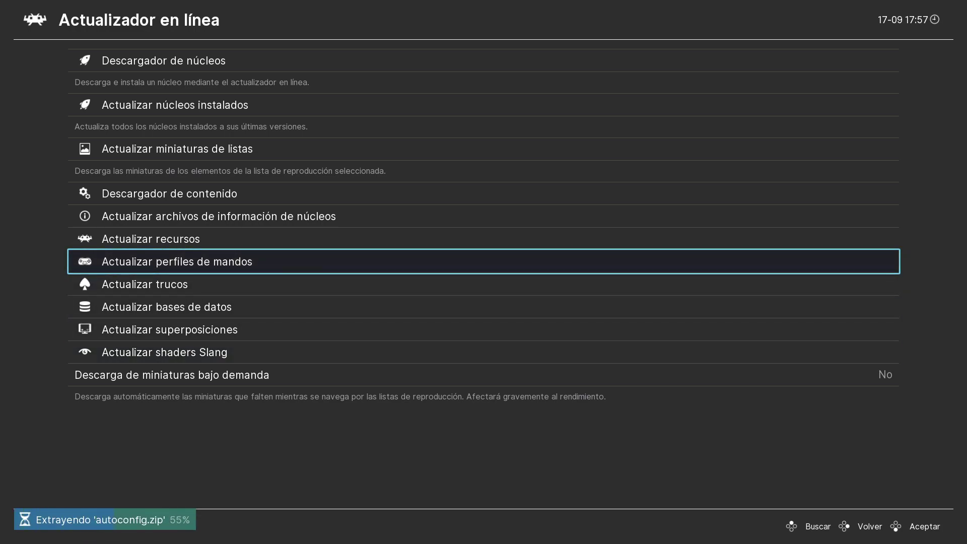
# Step: Update the overlays and the Slang shaders with the online updater
pyautogui.press('Down')
pyautogui.press('Down')
pyautogui.press('Down')
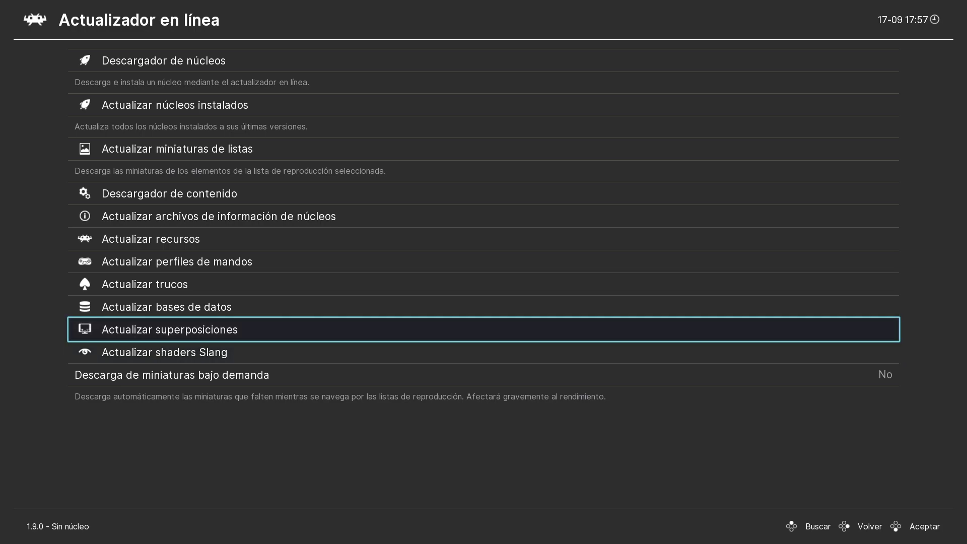
pyautogui.press('Up')
pyautogui.press('Return')
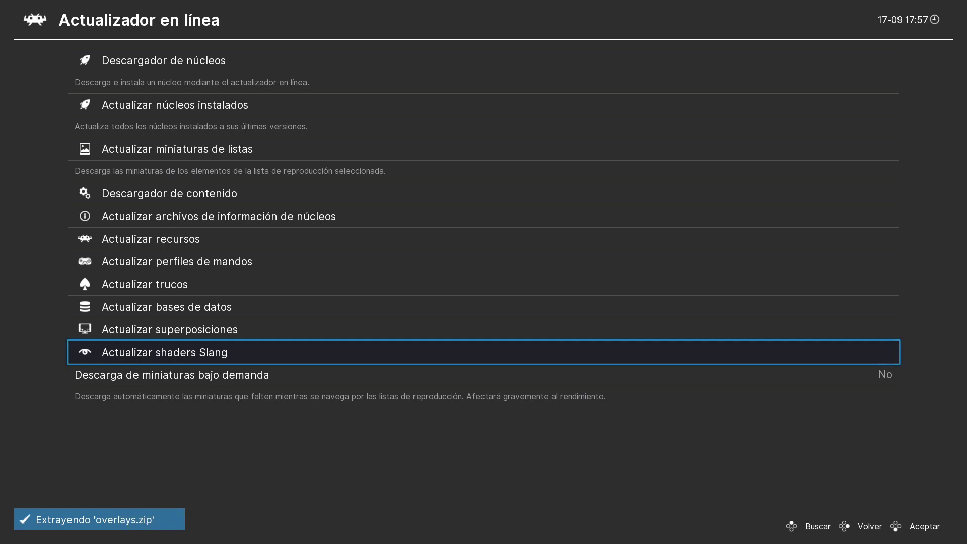
pyautogui.press('Return')
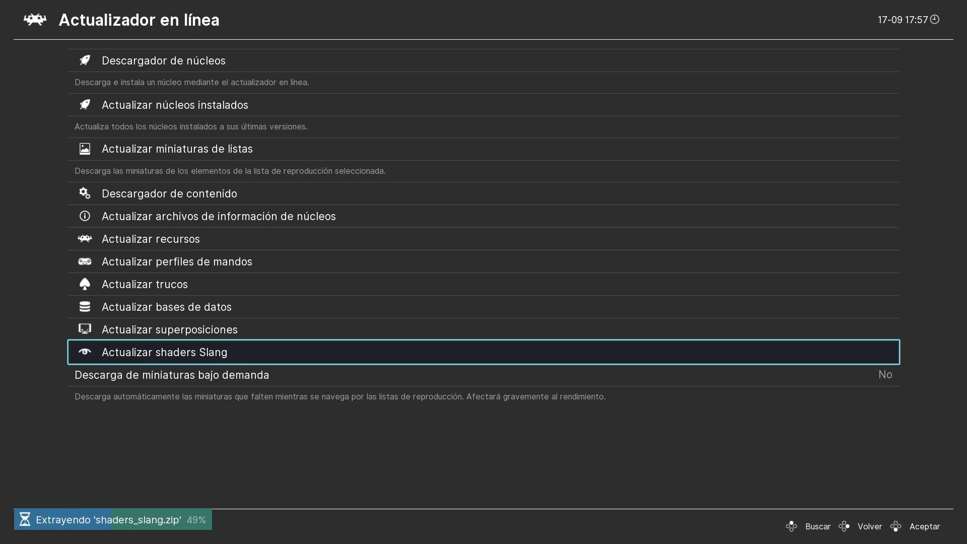
# Step: Open the core downloader from the online updater
pyautogui.press('Up')
pyautogui.press('Up')
pyautogui.press('Up')
pyautogui.press('Up')
pyautogui.press('Up')
pyautogui.press('Up')
pyautogui.press('Up')
pyautogui.press('Up')
pyautogui.press('Up')
pyautogui.press('Up')
pyautogui.press('Return')
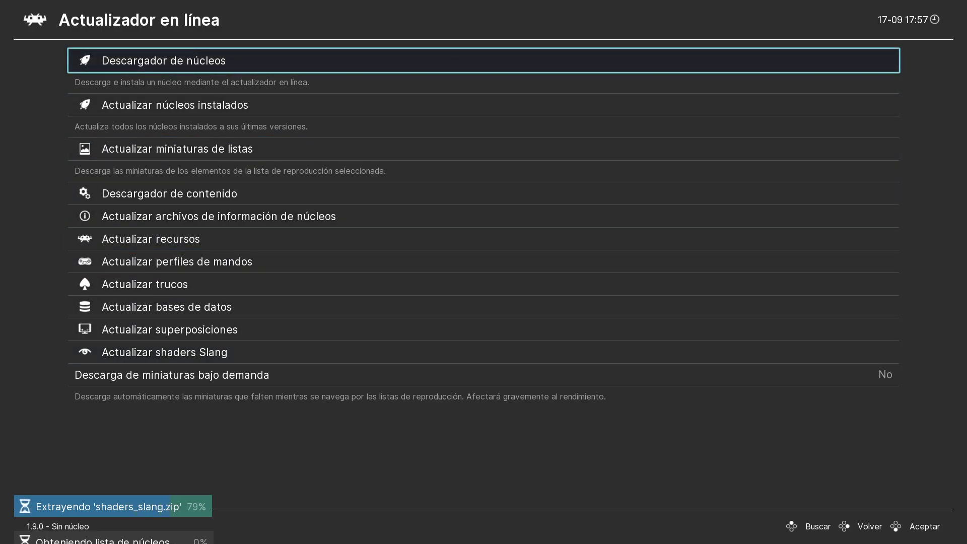
# Step: Examine the arcade entries in the core downloader list and their installed-core markers
pyautogui.press('Down')
pyautogui.press('Down')
pyautogui.press('Down')
pyautogui.press('Up')
pyautogui.press('Down')
pyautogui.press('Up')
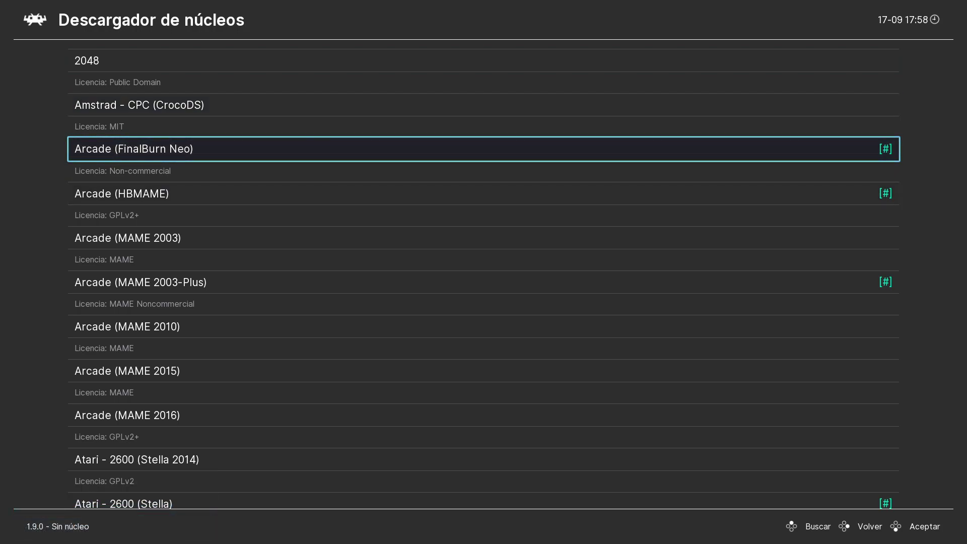
pyautogui.press('Down')
pyautogui.press('Down')
pyautogui.press('Up')
pyautogui.press('Up')
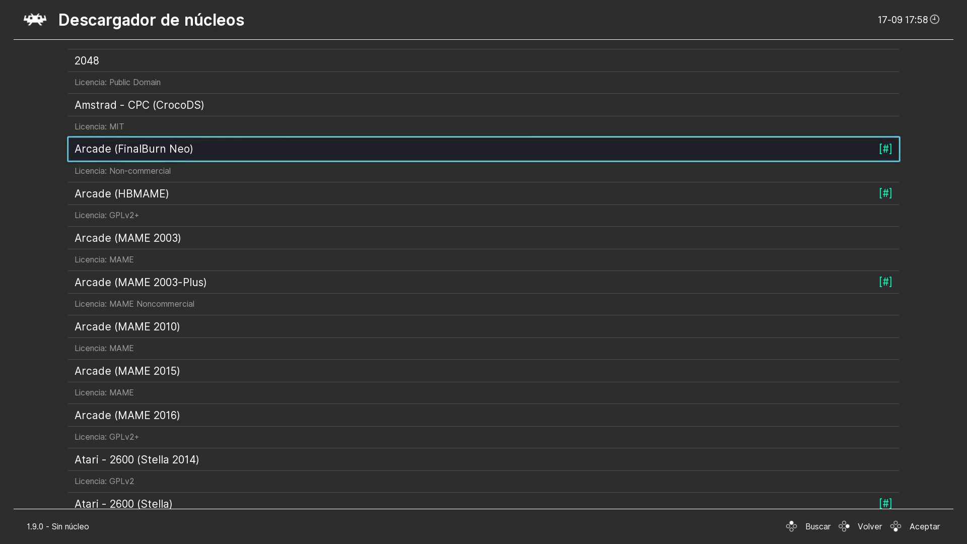
# Step: Open the information page of the Arcade (FinalBurn Neo) core from the downloader list
pyautogui.press('Return')
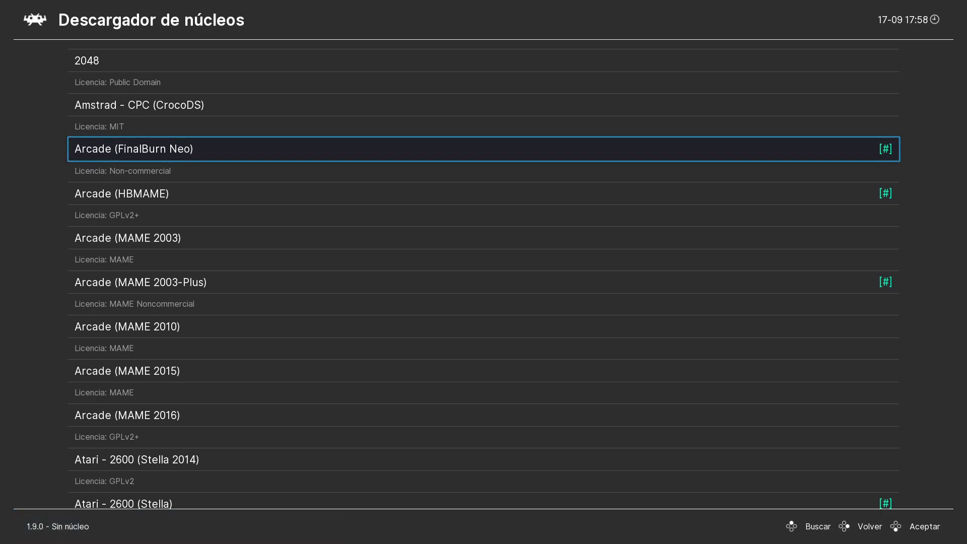
pyautogui.press('Shift_R')
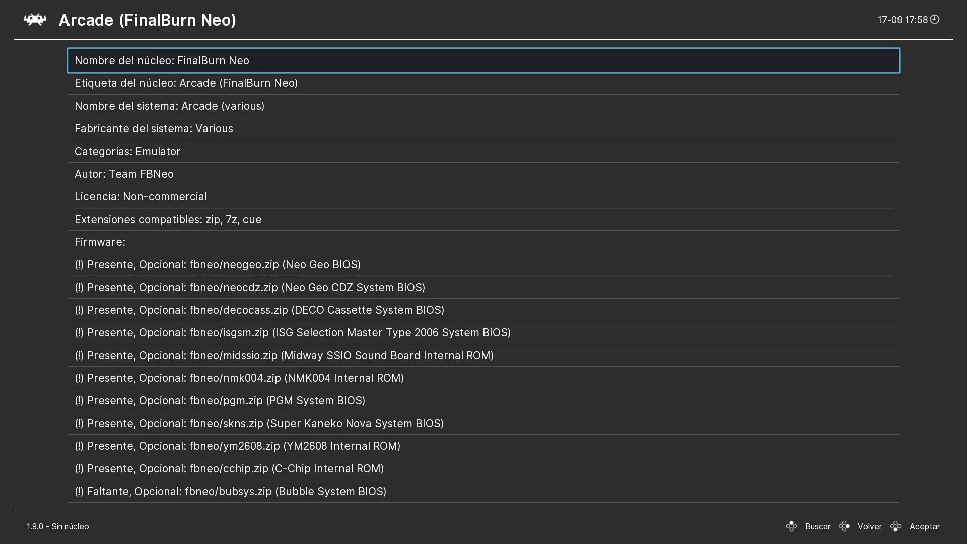
pyautogui.click(484, 83)
pyautogui.press('Down')
pyautogui.press('Up')
pyautogui.press('BackSpace')
pyautogui.press('Return')
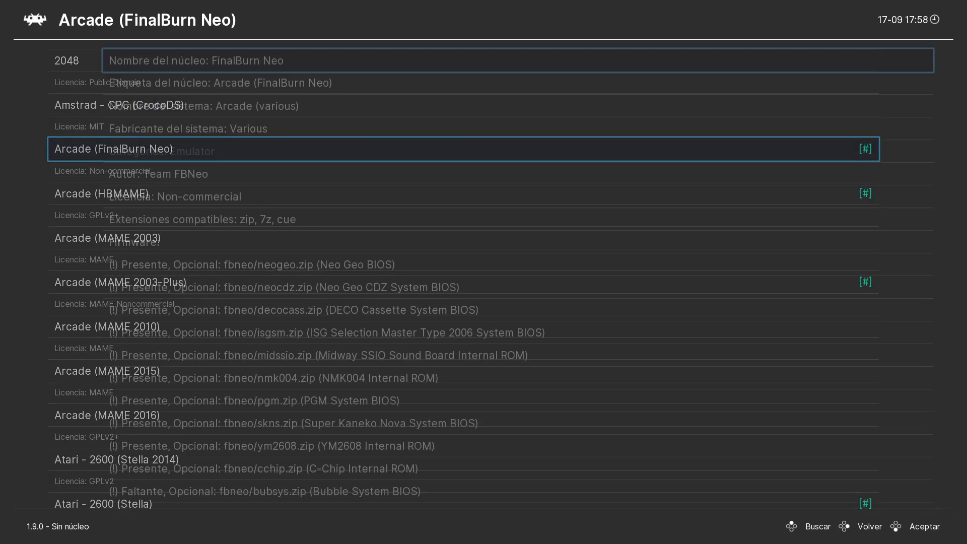
# Step: Examine the FinalBurn Neo core's details, including its supported extensions and the status of its firmware files
pyautogui.press('Down')
pyautogui.press('Down')
pyautogui.press('Down')
pyautogui.press('Down')
pyautogui.press('Down')
pyautogui.press('Down')
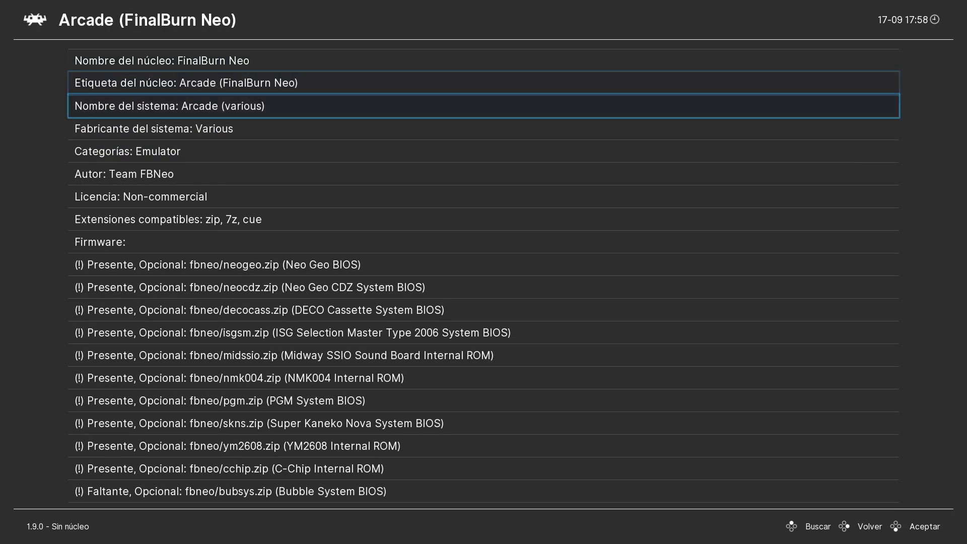
pyautogui.press('Down')
pyautogui.press('Down')
pyautogui.press('Down')
pyautogui.press('Down')
pyautogui.press('Down')
pyautogui.press('Down')
pyautogui.press('Down')
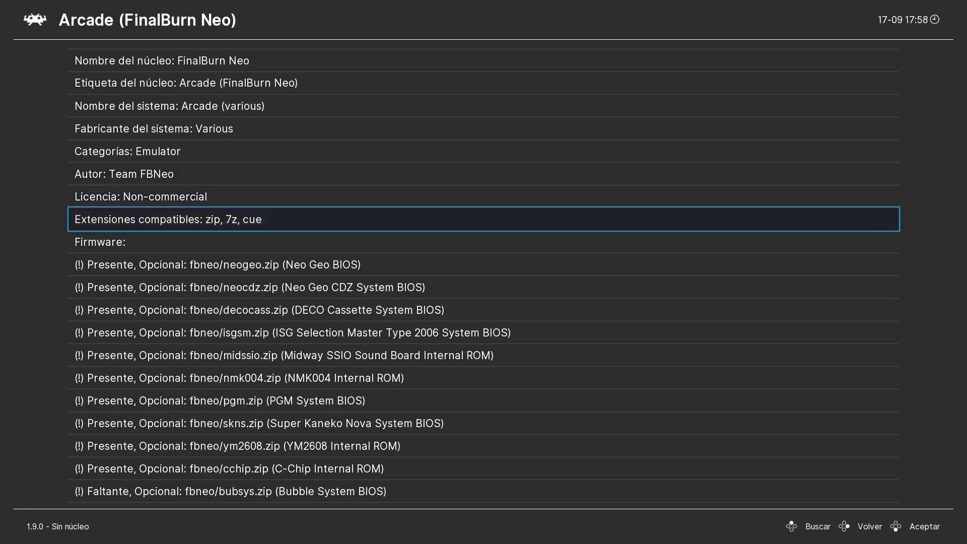
pyautogui.press('Down')
pyautogui.press('Down')
pyautogui.press('Down')
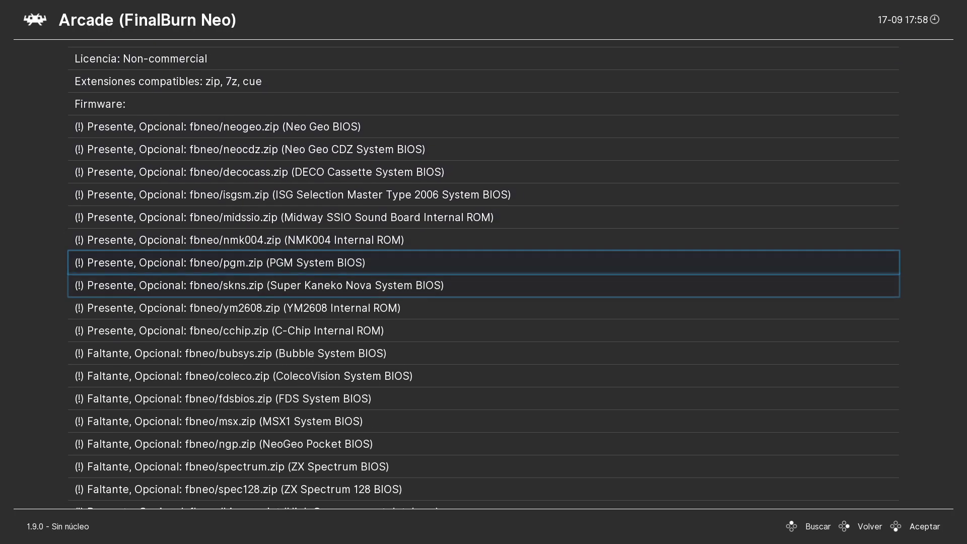
pyautogui.press('Down')
pyautogui.press('Down')
pyautogui.press('Down')
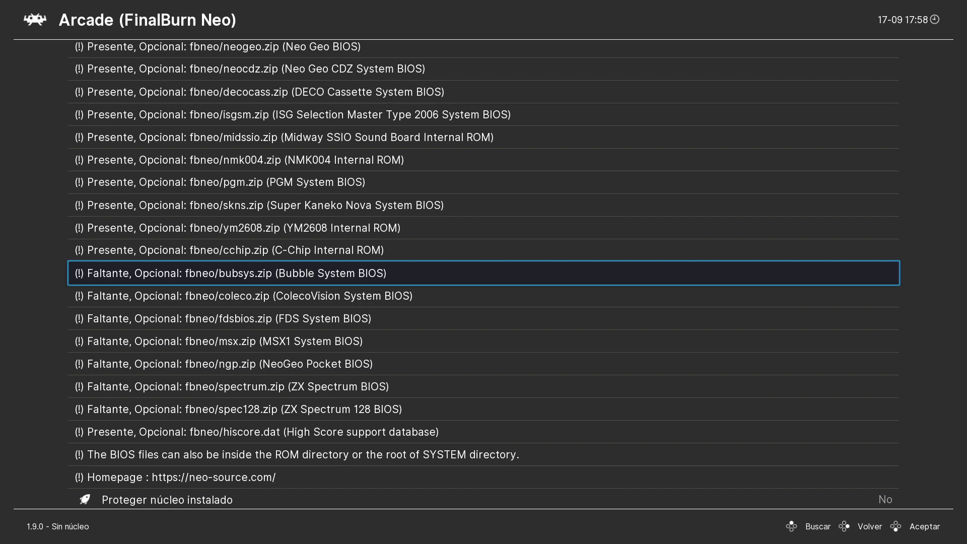
pyautogui.press('Down')
pyautogui.press('Down')
pyautogui.press('Down')
pyautogui.press('Down')
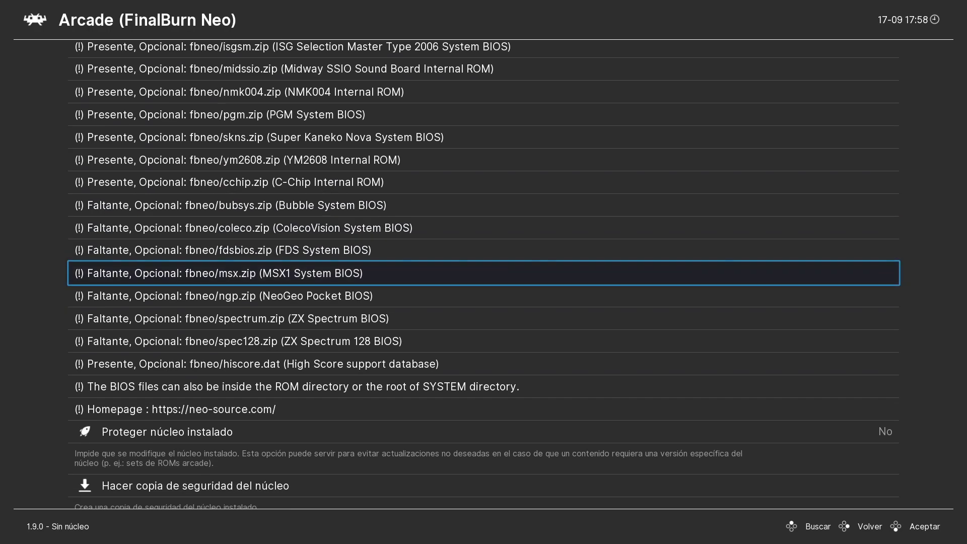
# Step: Examine the FinalBurn Neo maintenance options for protecting, backing up, restoring and deleting the core
pyautogui.press('Down')
pyautogui.press('Down')
pyautogui.press('Down')
pyautogui.press('Down')
pyautogui.press('Down')
pyautogui.press('Down')
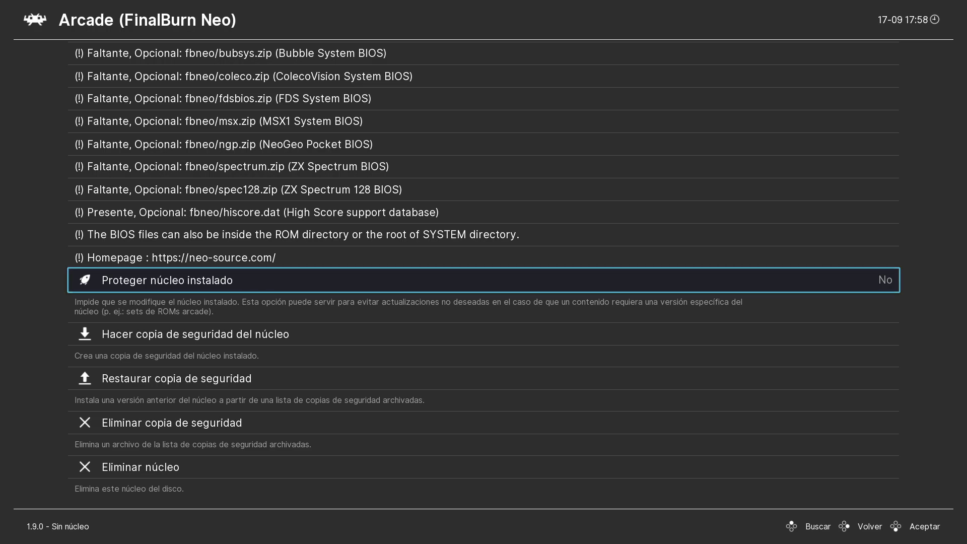
pyautogui.press('Down')
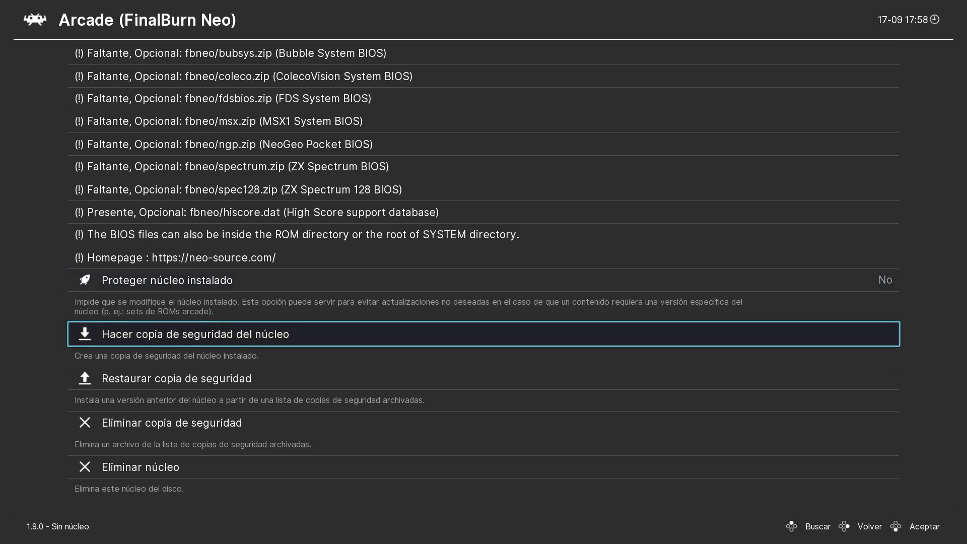
pyautogui.press('Down')
pyautogui.press('Down')
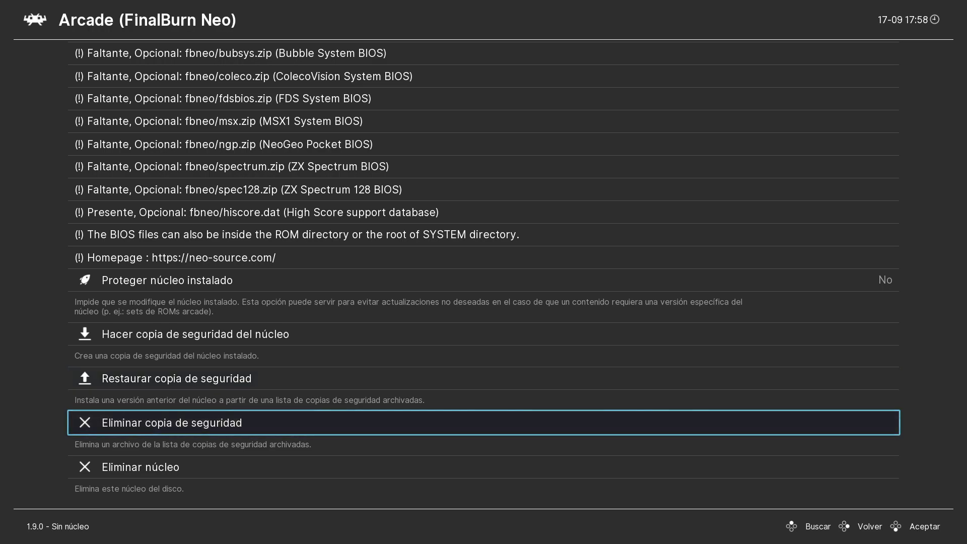
pyautogui.press('Down')
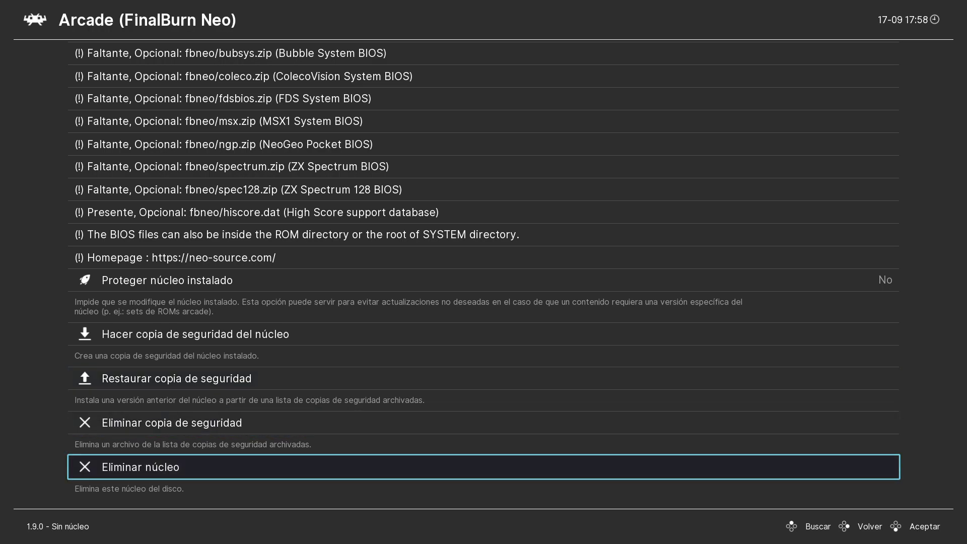
# Step: Leave the core information and the online updater, and open the Core section of the settings
pyautogui.press('BackSpace')
pyautogui.press('BackSpace')
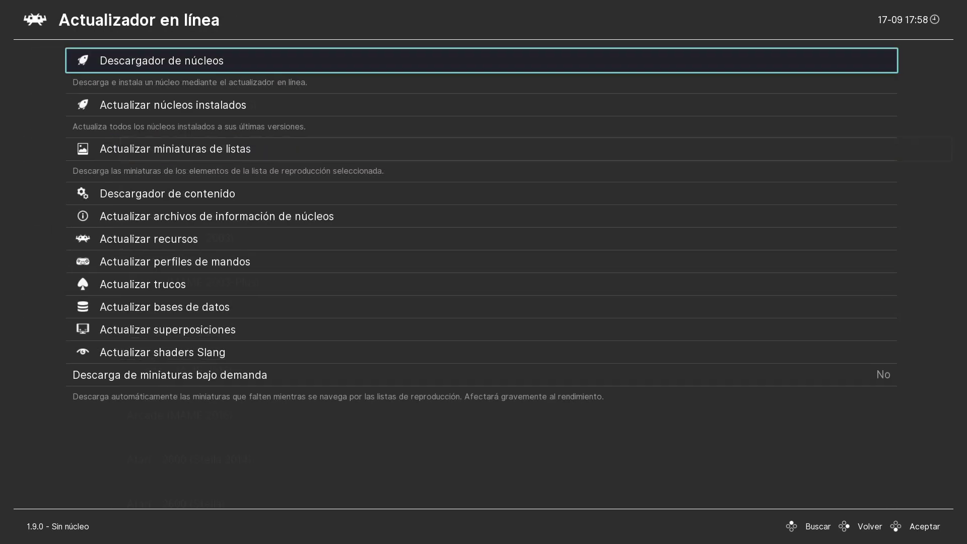
pyautogui.press('BackSpace')
pyautogui.press('Left')
pyautogui.press('Down')
pyautogui.press('Right')
pyautogui.press('Down')
pyautogui.press('Down')
pyautogui.press('Down')
pyautogui.press('Down')
pyautogui.press('Down')
pyautogui.press('Return')
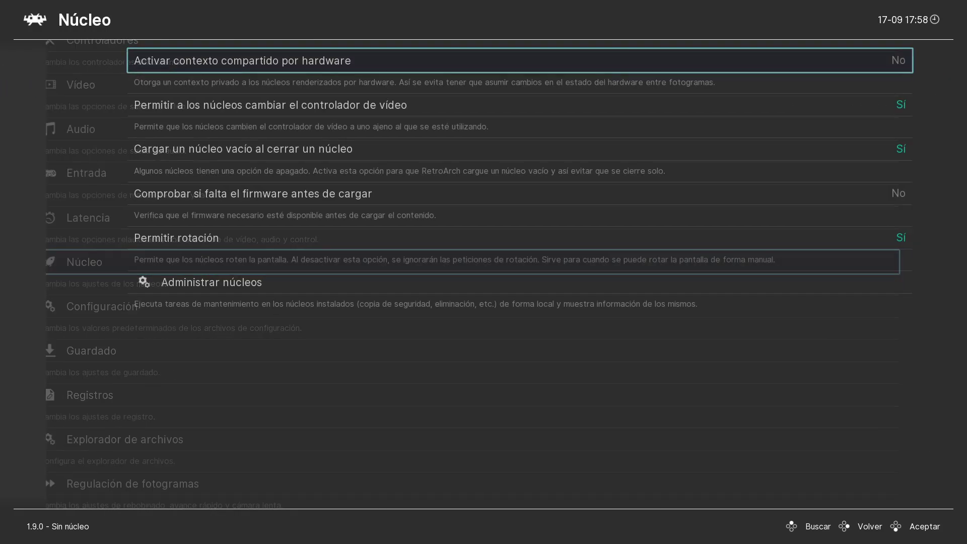
# Step: Open the core management list from the Core settings
pyautogui.press('Down')
pyautogui.press('Down')
pyautogui.press('Down')
pyautogui.press('Down')
pyautogui.press('Down')
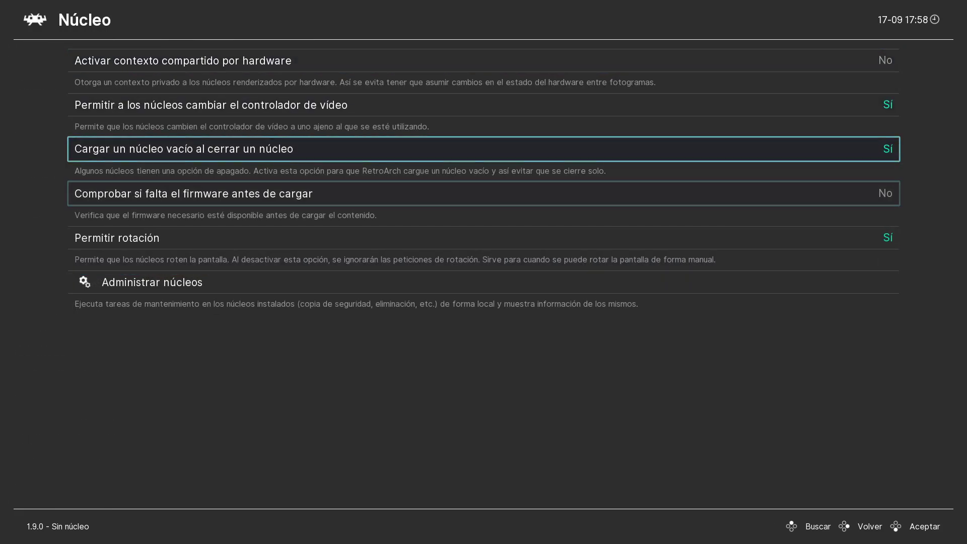
pyautogui.press('Return')
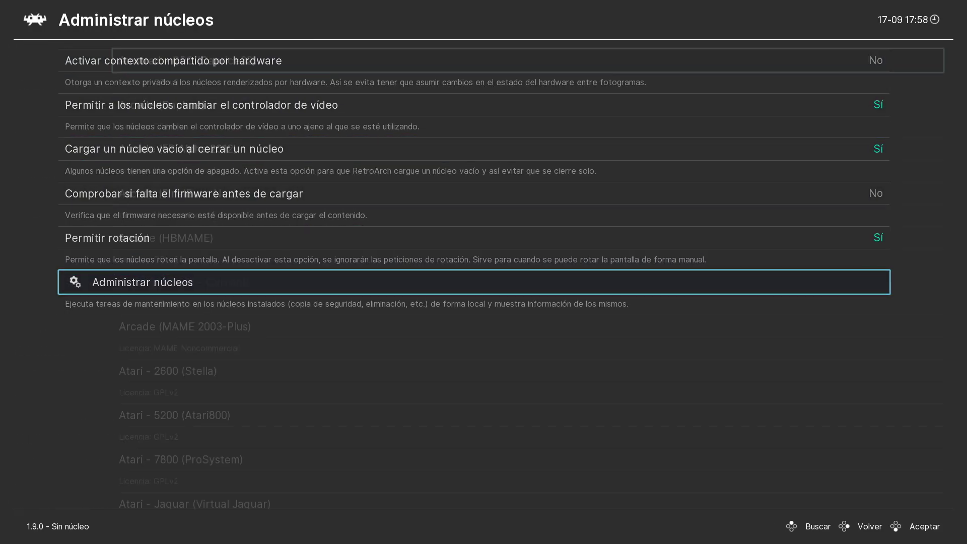
# Step: Look through the installed cores in the management list, from Amstrad and Arcade to the Atari entries
pyautogui.press('Down')
pyautogui.press('Down')
pyautogui.press('Down')
pyautogui.press('Down')
pyautogui.press('Down')
pyautogui.press('Down')
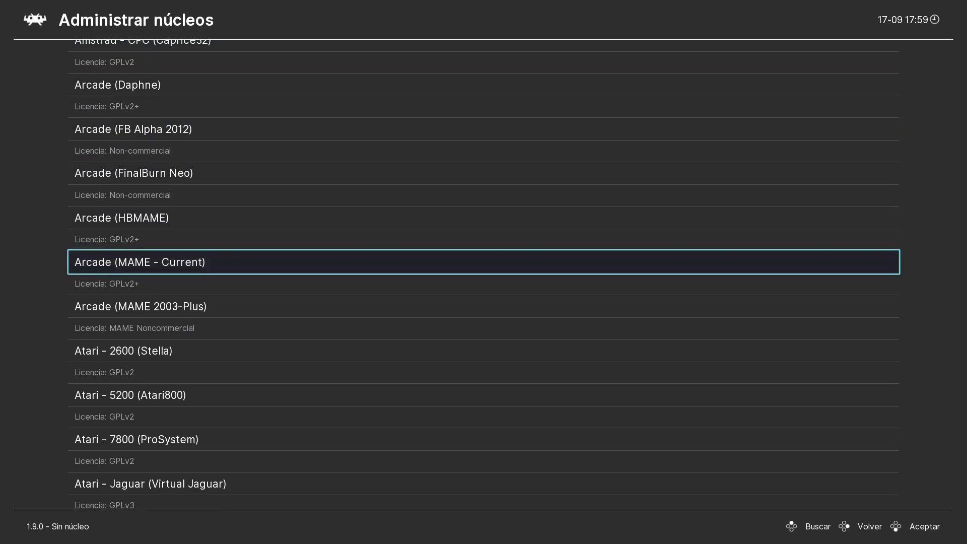
pyautogui.press('Up')
pyautogui.press('Up')
pyautogui.press('Up')
pyautogui.press('Up')
pyautogui.press('Up')
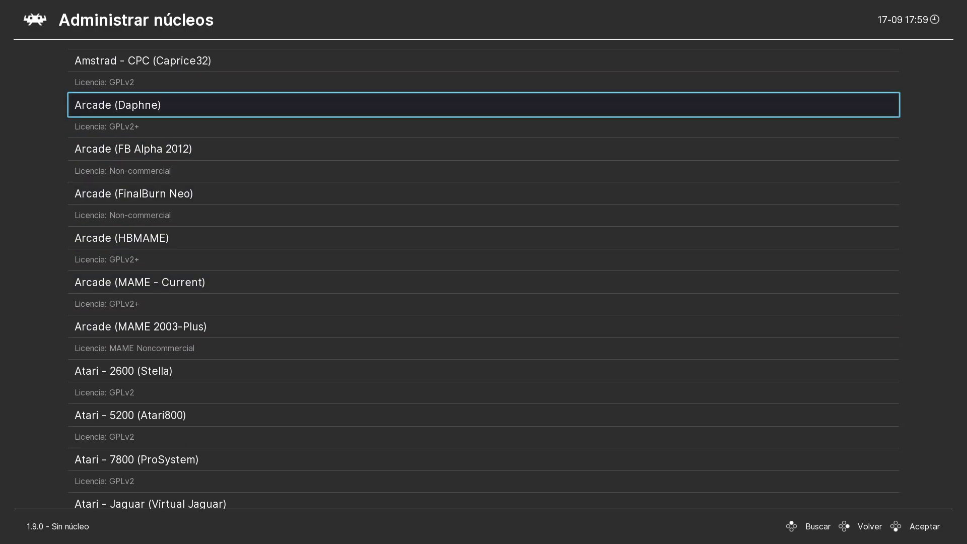
pyautogui.press('Down')
pyautogui.press('Down')
pyautogui.press('Down')
pyautogui.press('Down')
pyautogui.press('Down')
pyautogui.press('Down')
pyautogui.press('Down')
pyautogui.press('Down')
pyautogui.press('Down')
pyautogui.press('Down')
pyautogui.press('Down')
pyautogui.press('Down')
pyautogui.press('Down')
pyautogui.press('Down')
pyautogui.press('Down')
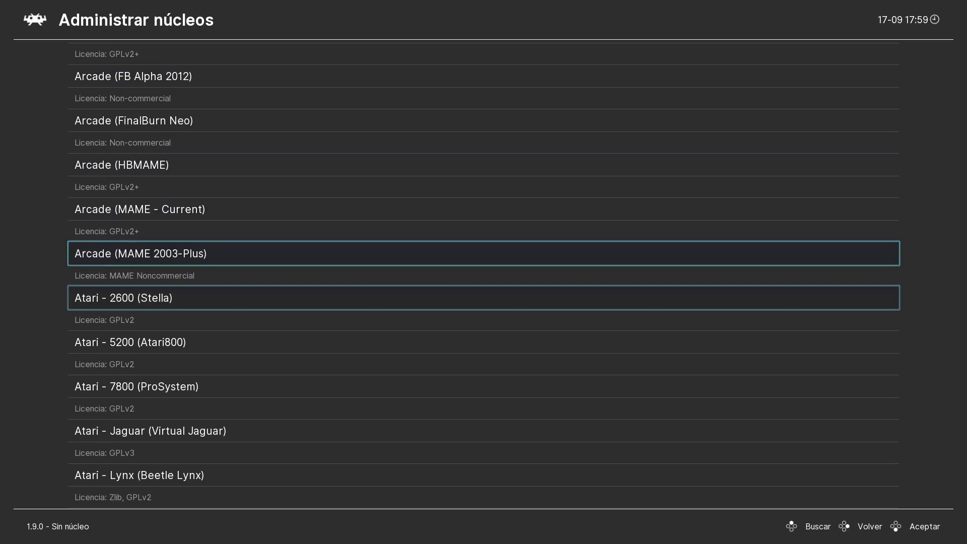
pyautogui.press('Up')
pyautogui.press('Up')
pyautogui.press('Up')
pyautogui.press('Up')
pyautogui.press('Up')
pyautogui.press('Up')
pyautogui.press('Up')
pyautogui.press('Up')
pyautogui.press('Up')
pyautogui.press('Up')
pyautogui.press('Up')
pyautogui.press('Up')
pyautogui.press('Up')
pyautogui.press('Up')
pyautogui.press('Up')
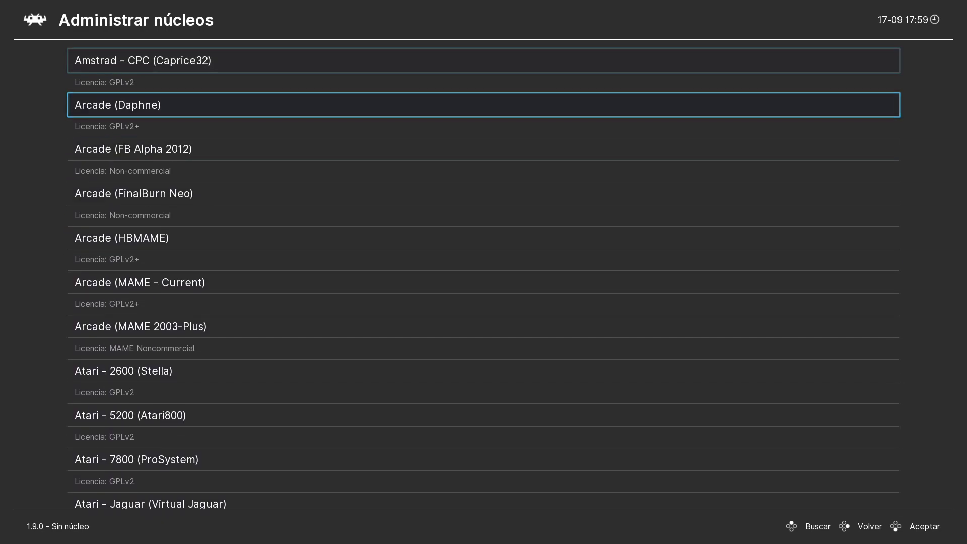
# Step: Open one installed core's page from the management list, examine its entries and maintenance options, and return to the Core settings
pyautogui.press('Return')
pyautogui.press('Down')
pyautogui.press('Down')
pyautogui.press('Down')
pyautogui.press('Up')
pyautogui.press('Up')
pyautogui.press('Up')
pyautogui.press('Down')
pyautogui.press('Up')
pyautogui.press('Up')
pyautogui.press('Up')
pyautogui.press('Up')
pyautogui.press('Up')
pyautogui.press('Up')
pyautogui.press('Down')
pyautogui.press('Down')
pyautogui.press('Down')
pyautogui.press('Down')
pyautogui.press('Down')
pyautogui.press('BackSpace')
pyautogui.press('BackSpace')
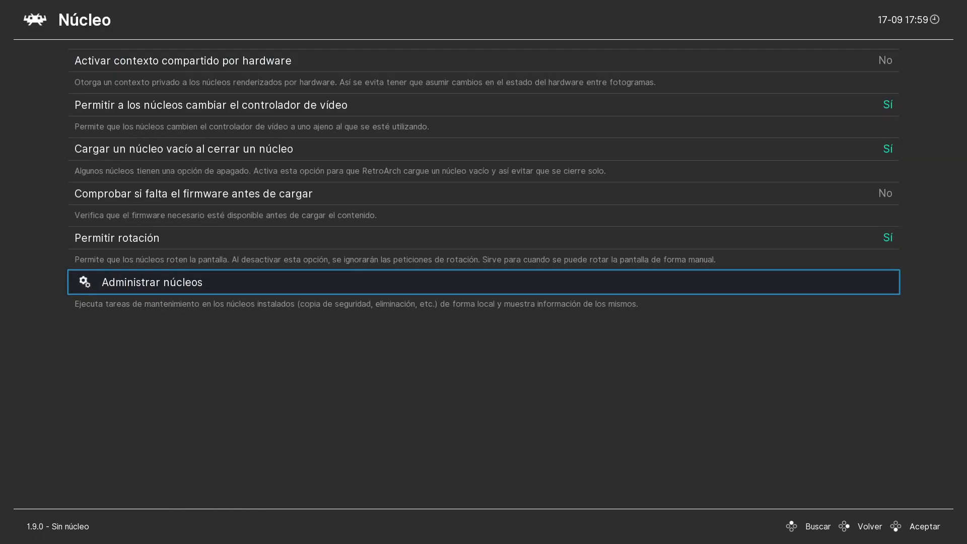
# Step: Leave the Core settings, switch to File Explorer, locate Retroarch.cfg in the RetroArch folder, and minimize the Explorer window
pyautogui.press('BackSpace')
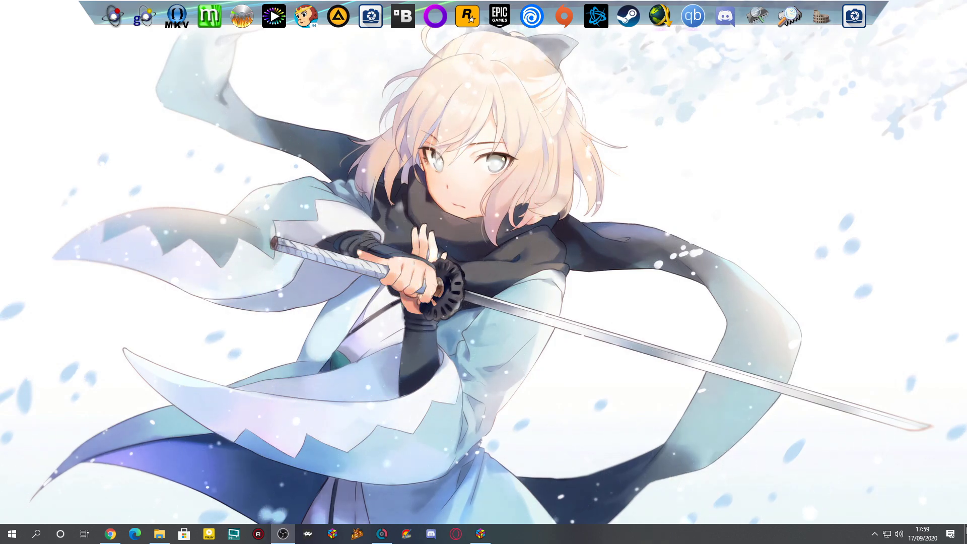
pyautogui.click(166, 535)
pyautogui.scroll(-1, 776, 371)
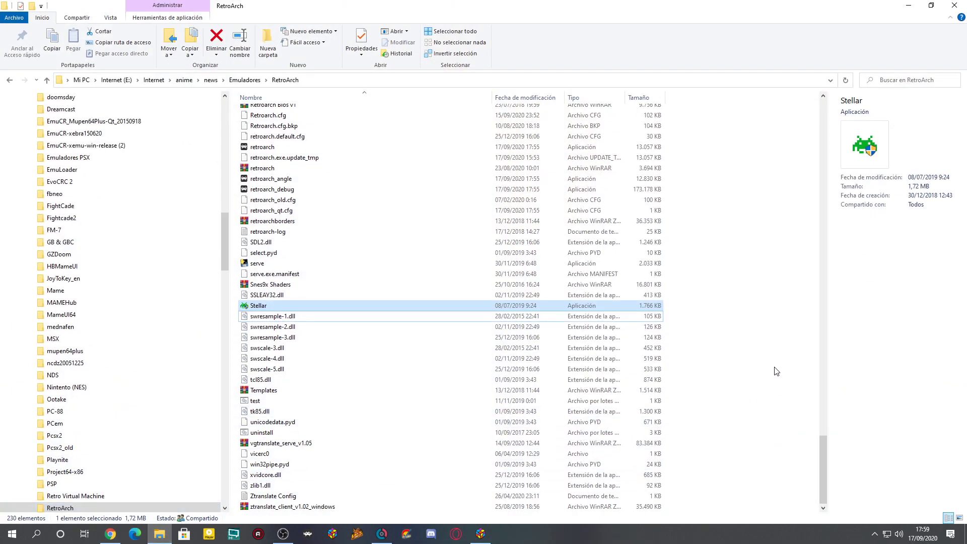
pyautogui.scroll(5, 776, 371)
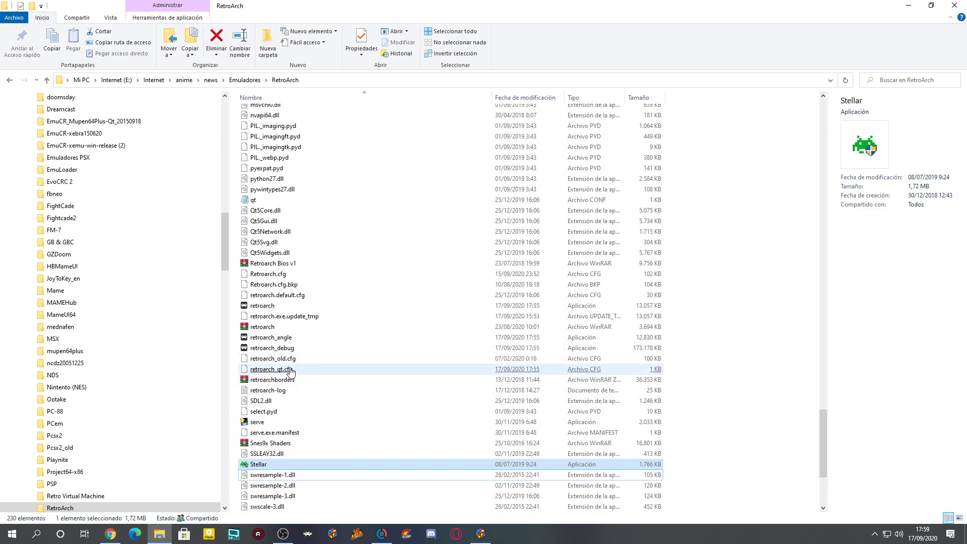
pyautogui.click(291, 372)
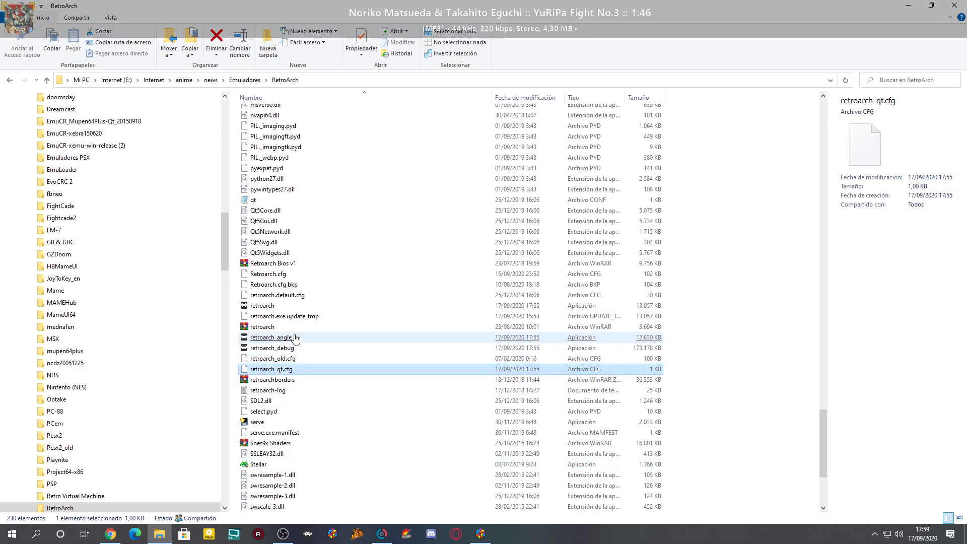
pyautogui.click(278, 276)
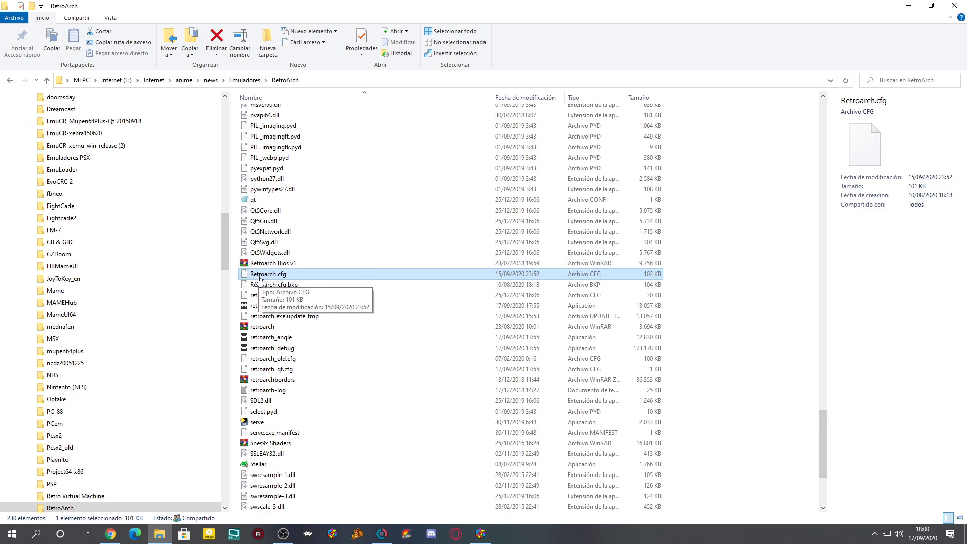
pyautogui.click(906, 5)
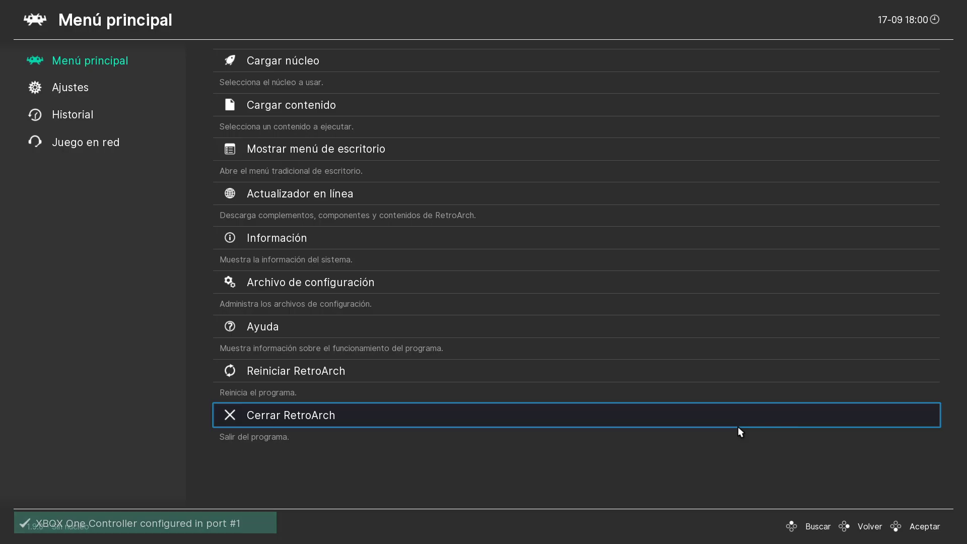
# Step: Open the configuration file page (Archivo de configuración) from RetroArch's main menu
pyautogui.press('Up')
pyautogui.press('Up')
pyautogui.press('Up')
pyautogui.press('Up')
pyautogui.press('Up')
pyautogui.press('Down')
pyautogui.press('Down')
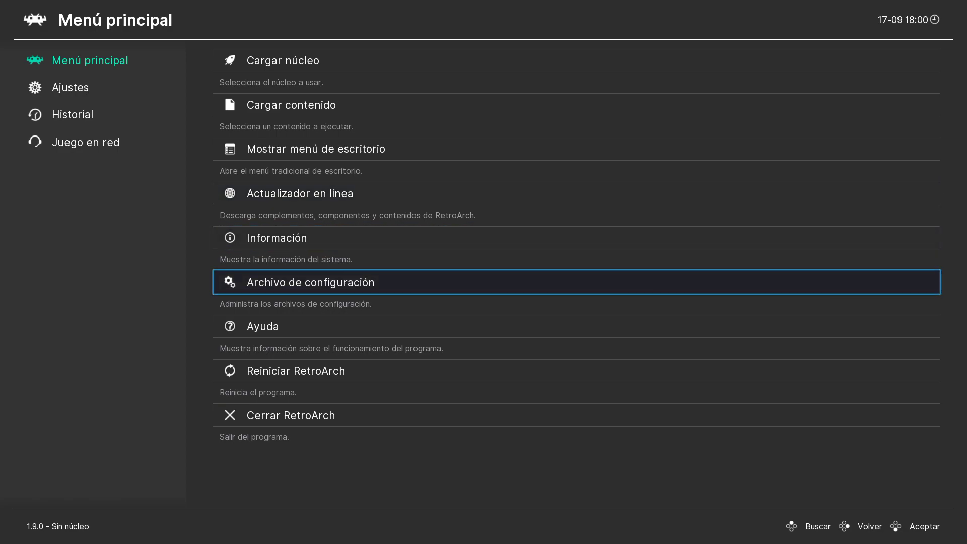
pyautogui.press('Return')
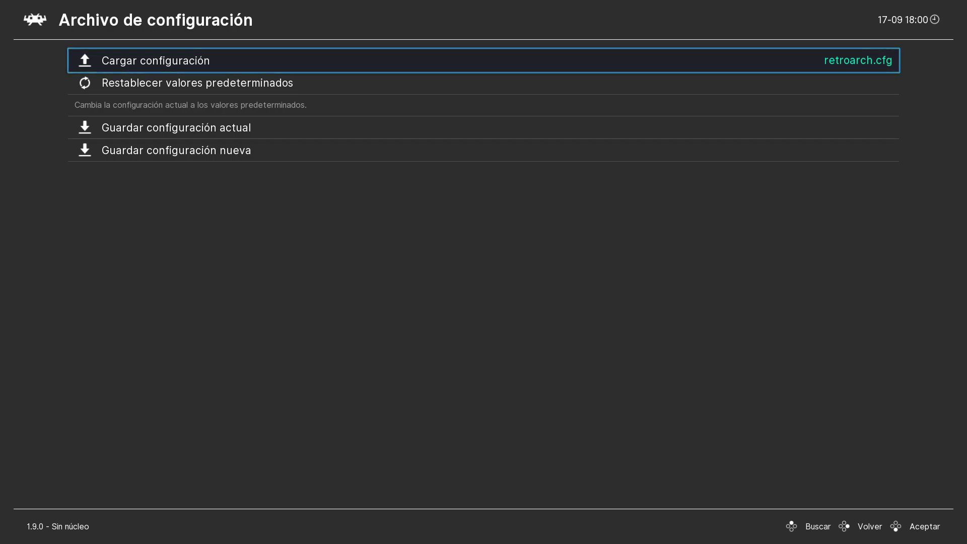
# Step: Examine the options for loading, resetting and saving configurations, and return to the main menu
pyautogui.press('Down')
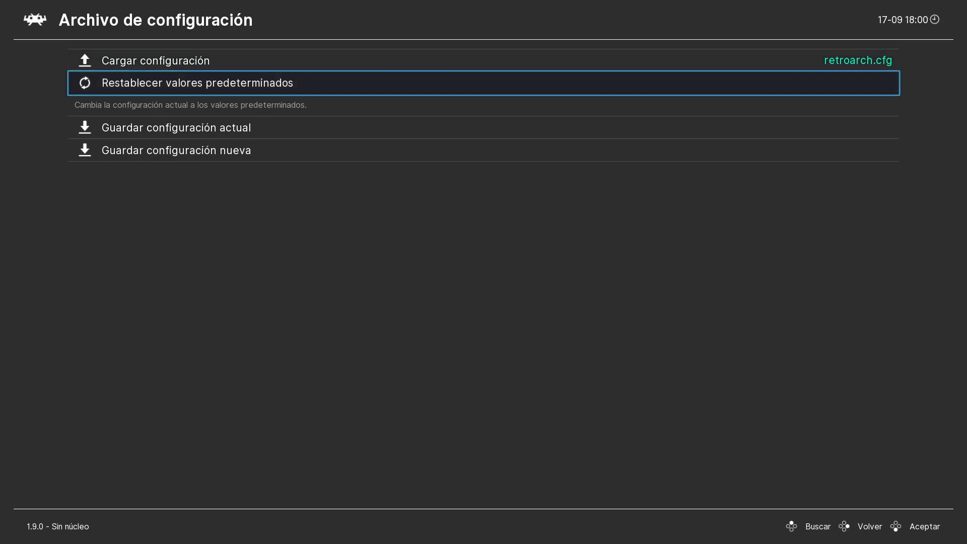
pyautogui.press('Up')
pyautogui.press('Down')
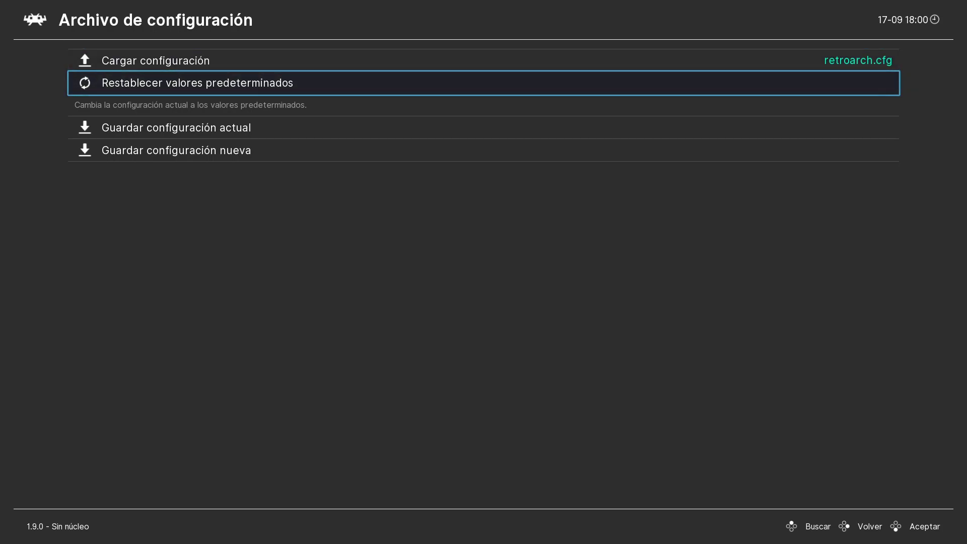
pyautogui.press('Down')
pyautogui.press('Down')
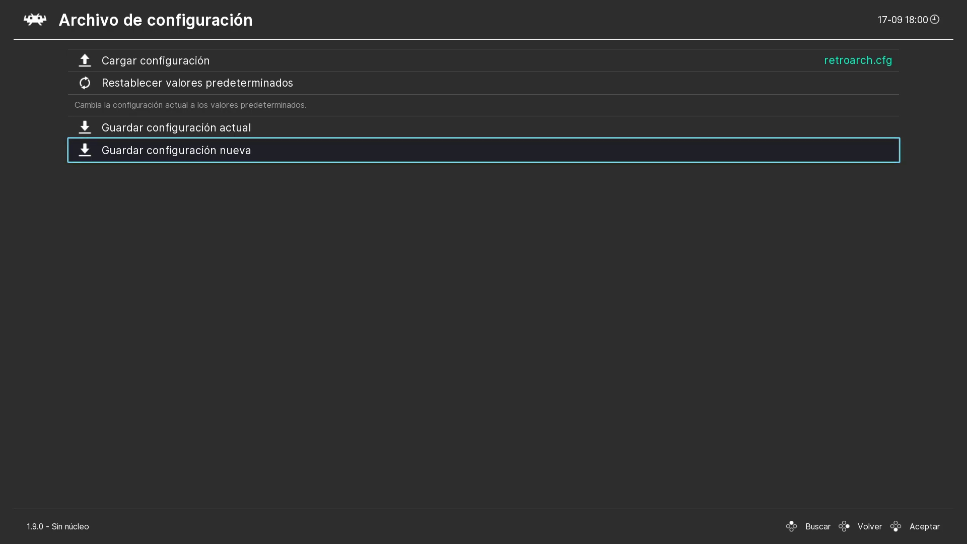
pyautogui.press('Up')
pyautogui.press('Up')
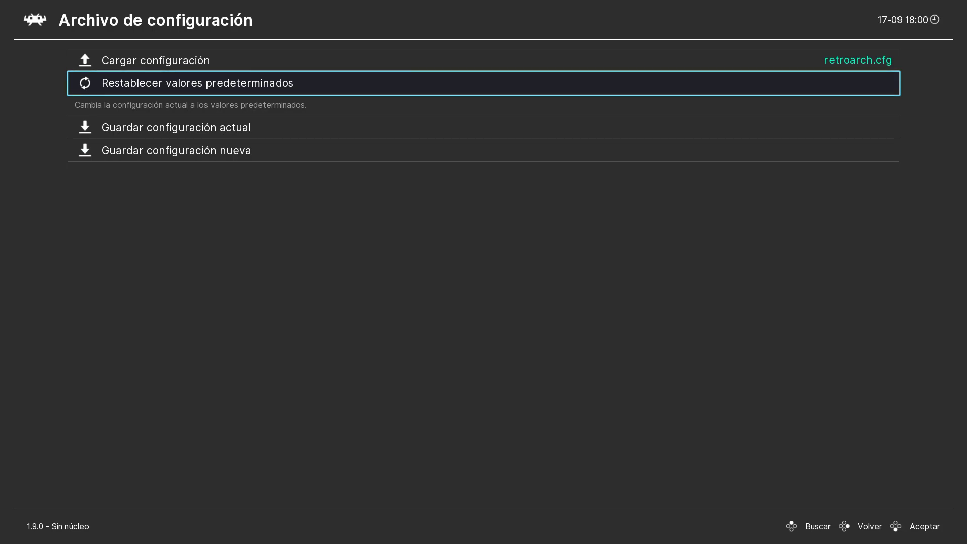
pyautogui.press('BackSpace')
# Step: Switch from the main menu to the settings (Ajustes) and open the drivers page (Controladores)
pyautogui.press('Left')
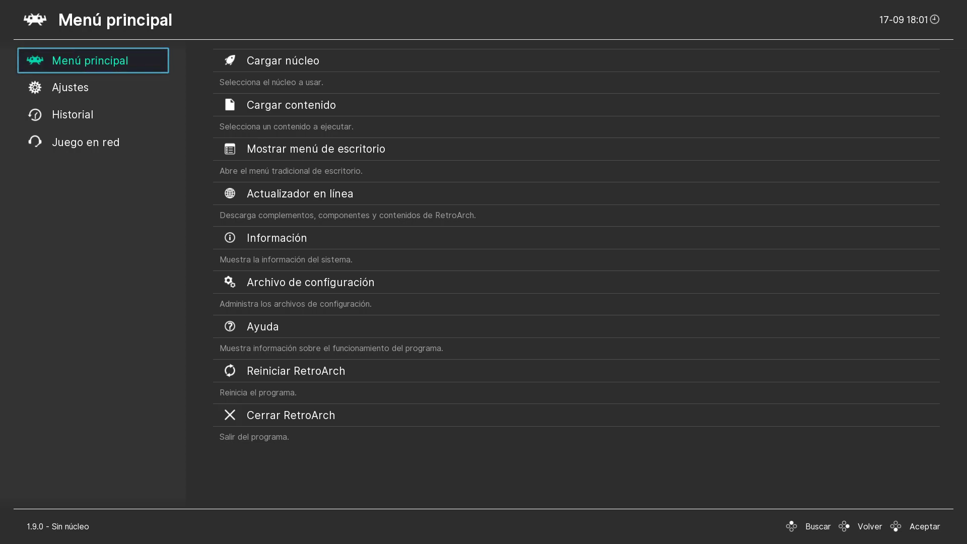
pyautogui.press('Down')
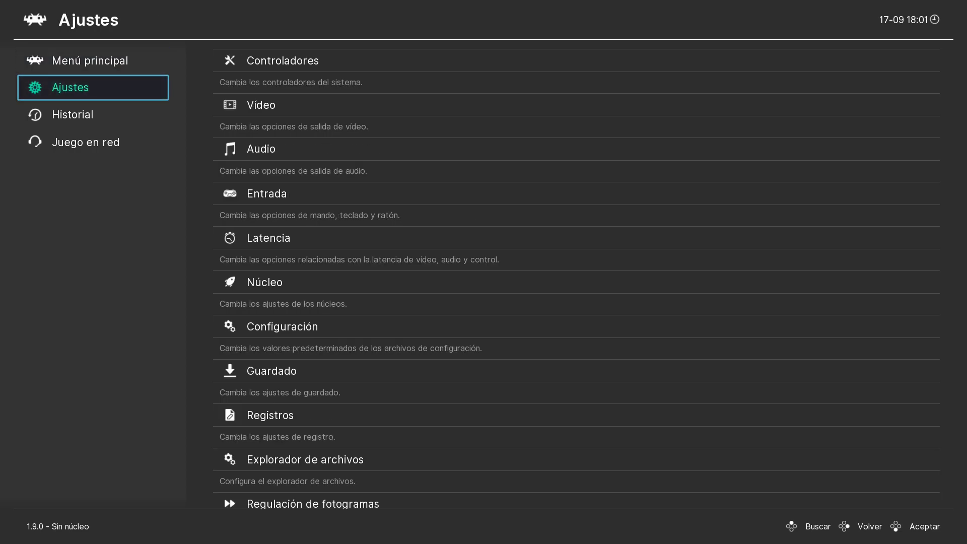
pyautogui.press('Right')
pyautogui.press('Down')
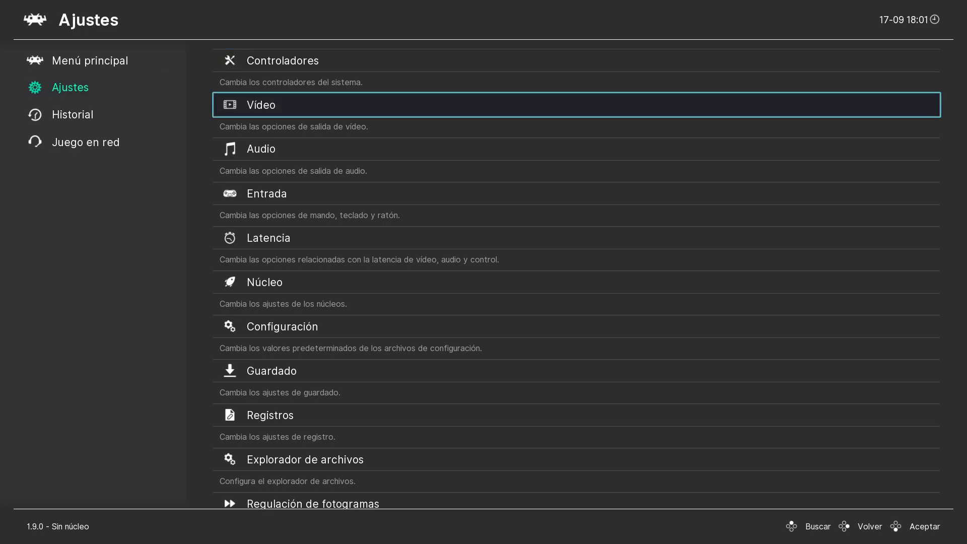
pyautogui.press('Left')
pyautogui.press('Up')
pyautogui.press('Down')
pyautogui.press('Right')
pyautogui.press('Down')
pyautogui.press('Up')
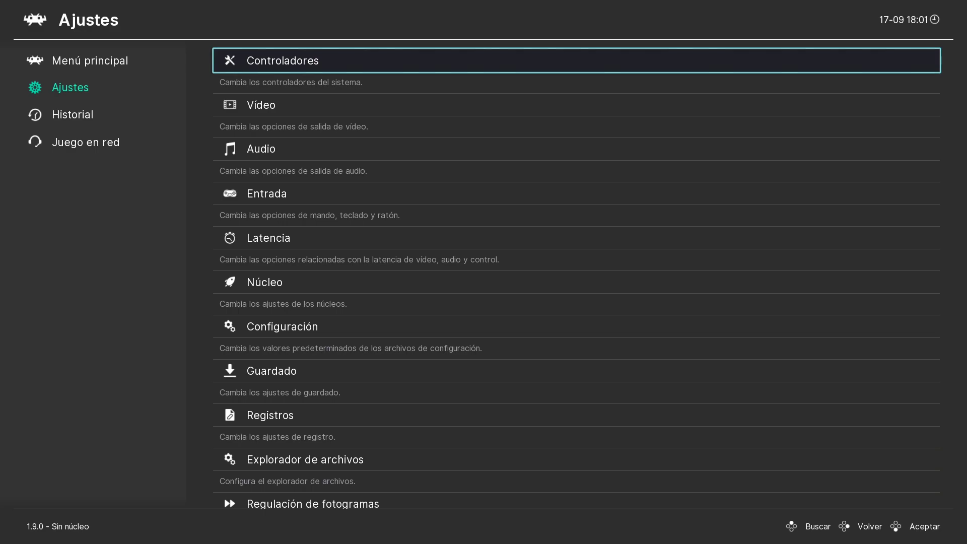
pyautogui.press('Return')
# Step: Look through the input, controller, video and audio driver entries and highlight the video driver
pyautogui.press('Down')
pyautogui.press('Down')
pyautogui.press('Down')
pyautogui.press('Down')
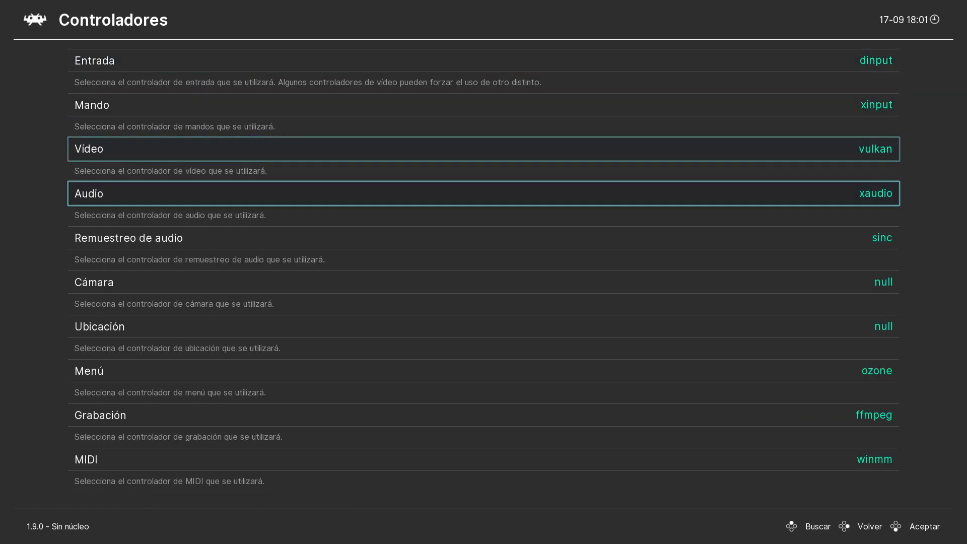
pyautogui.press('Up')
pyautogui.press('Up')
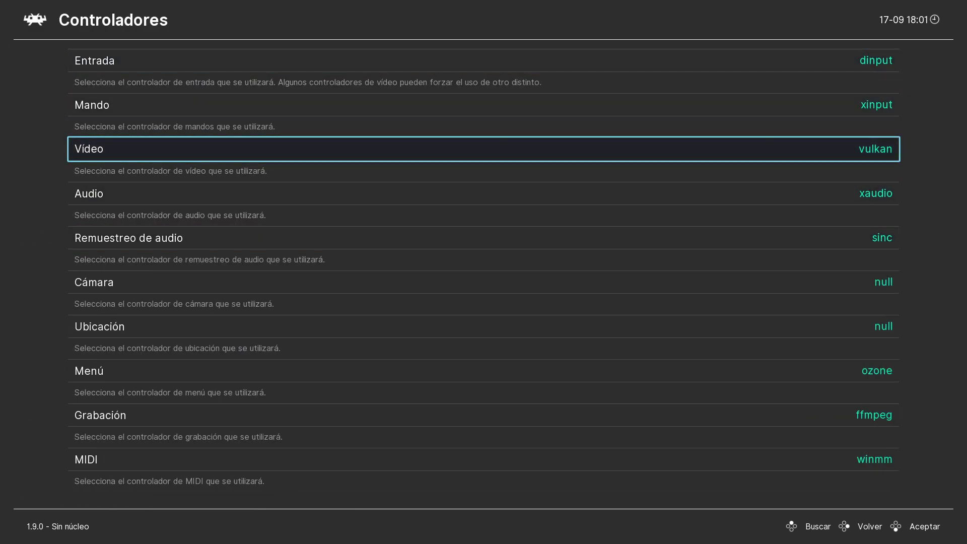